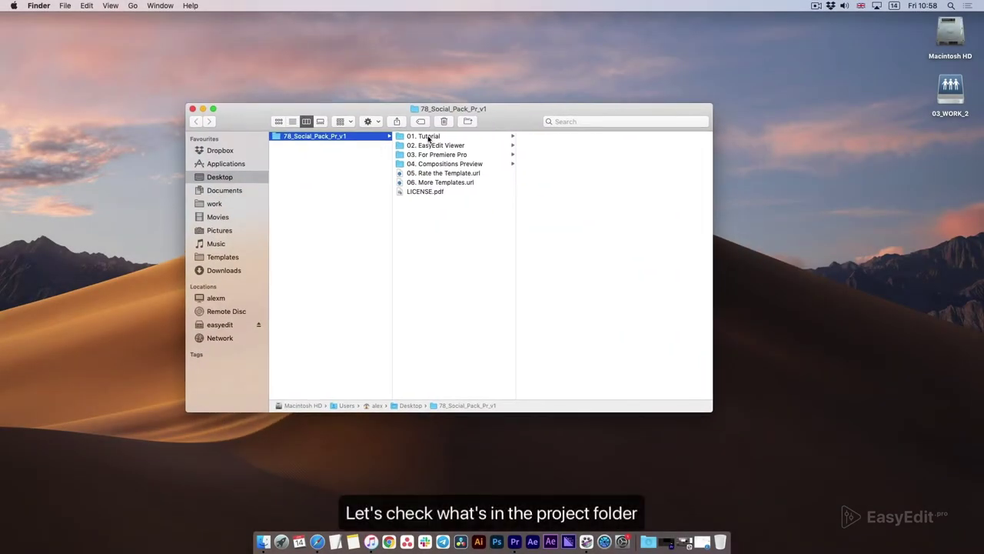
# - Browse folders 01 Tutorial through 04 Compositions Preview of 78_Social_Pack_Pr_v1, then minimize Finder
pyautogui.click(452, 137)
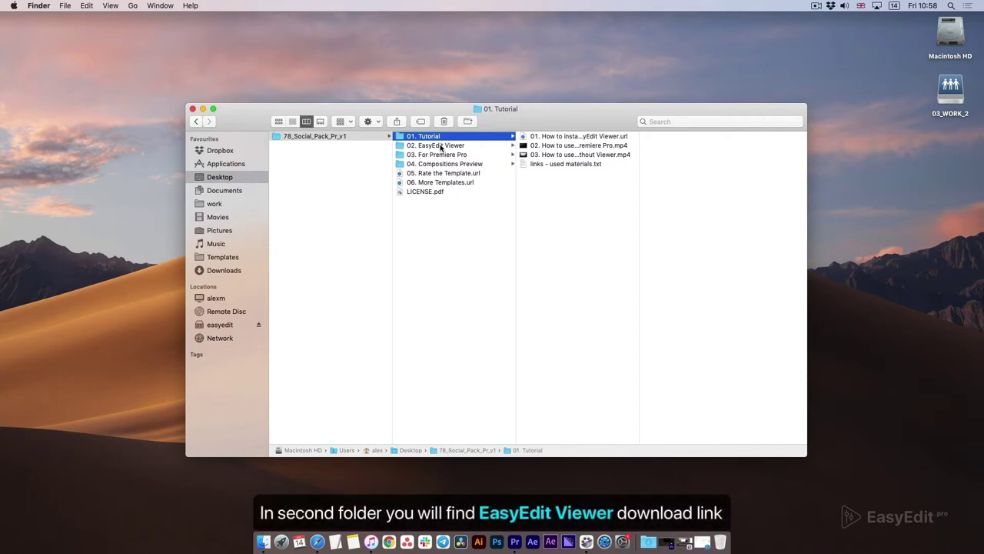
pyautogui.click(441, 147)
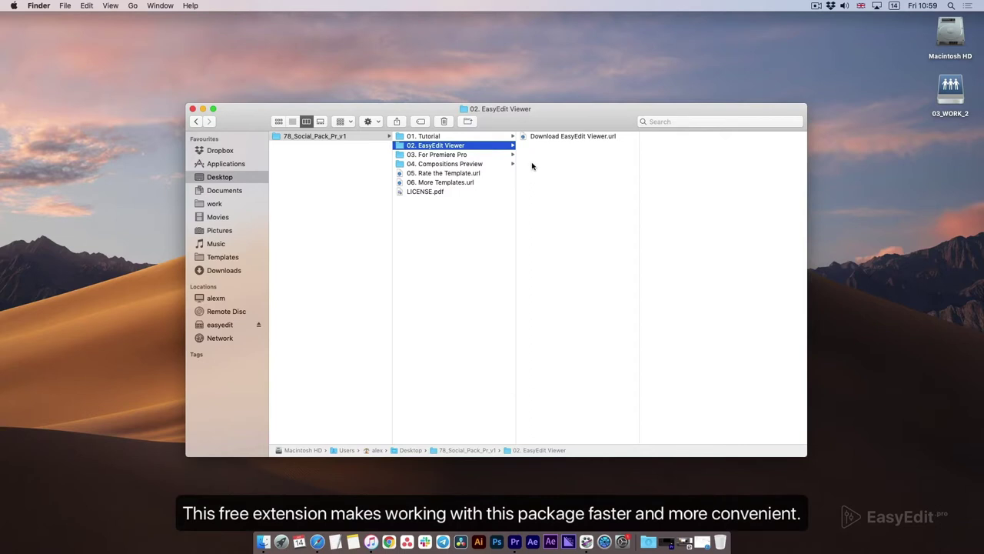
pyautogui.click(446, 155)
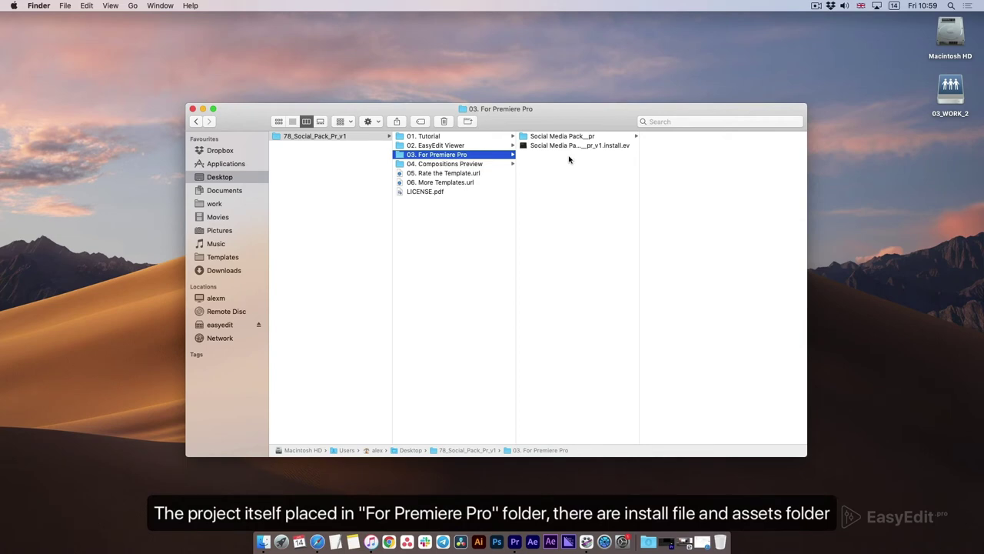
pyautogui.click(444, 165)
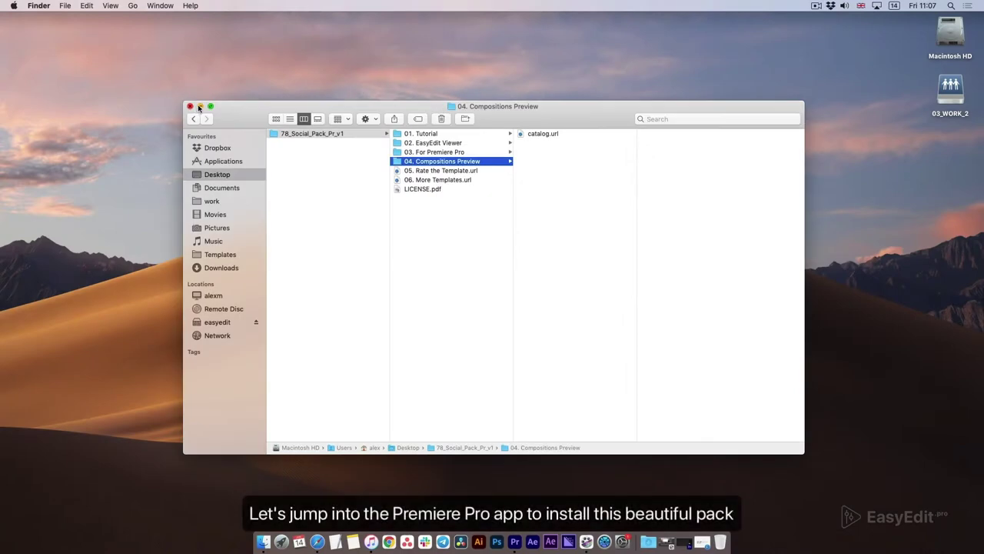
pyautogui.click(200, 106)
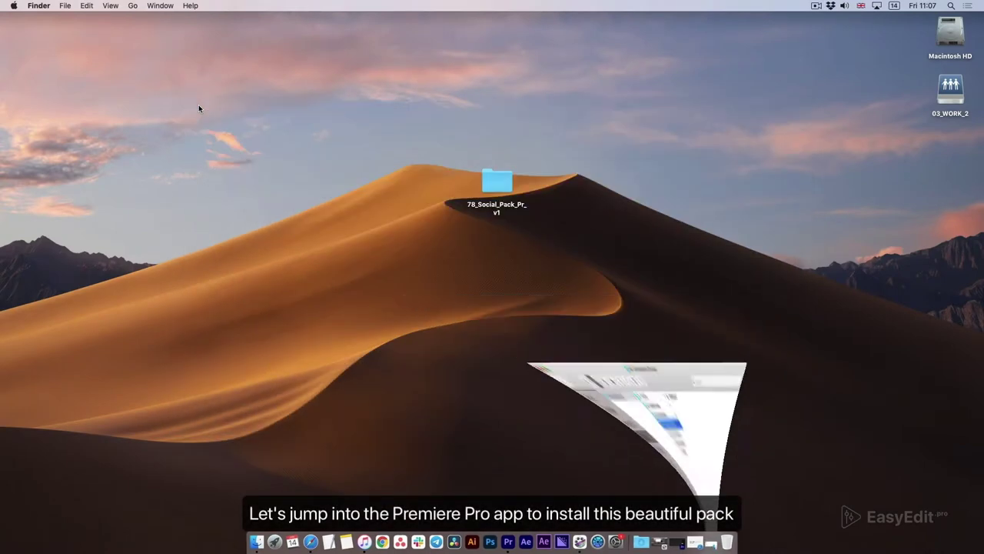
# - Switch to Premiere Pro and create a 1080p 30 fps sequence named Sequence 01
pyautogui.click(506, 540)
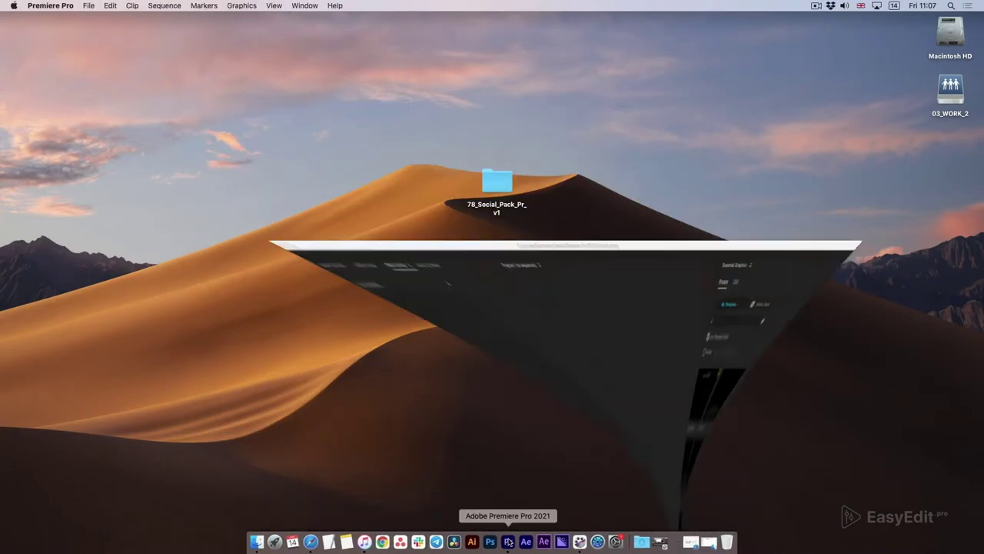
pyautogui.click(90, 6)
pyautogui.moveTo(100, 18)
pyautogui.click(243, 41)
pyautogui.press('BackSpace')
pyautogui.write('1')
pyautogui.click(638, 450)
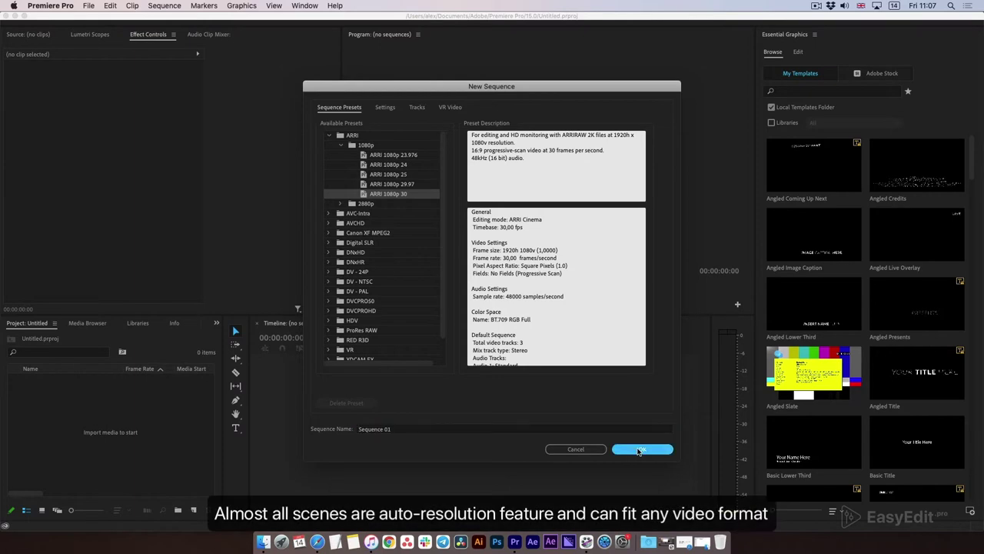
pyautogui.click(304, 6)
pyautogui.moveTo(323, 44)
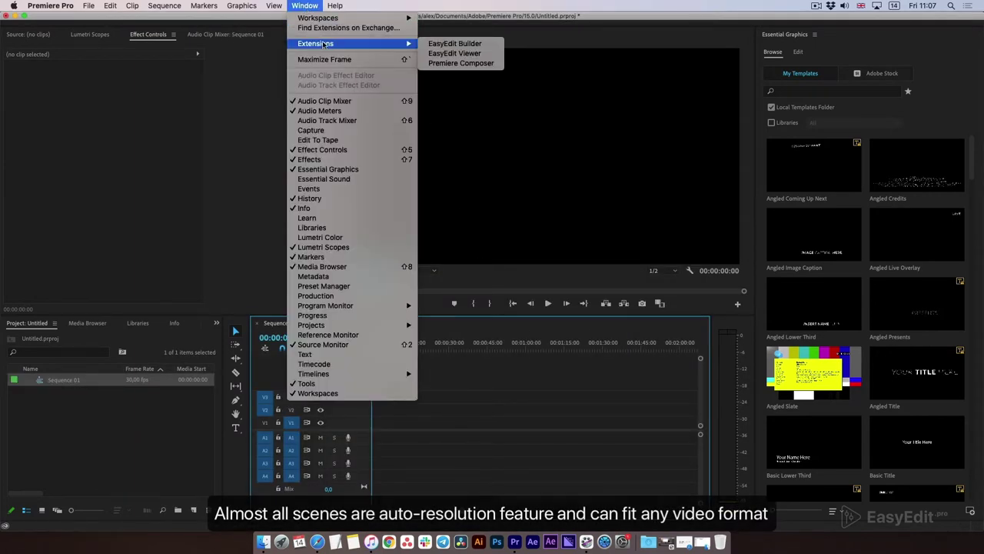
# - Open the EasyEdit Viewer extension and dock it with the right-side panels
pyautogui.click(483, 56)
pyautogui.moveTo(561, 114); pyautogui.dragTo(598, 96)
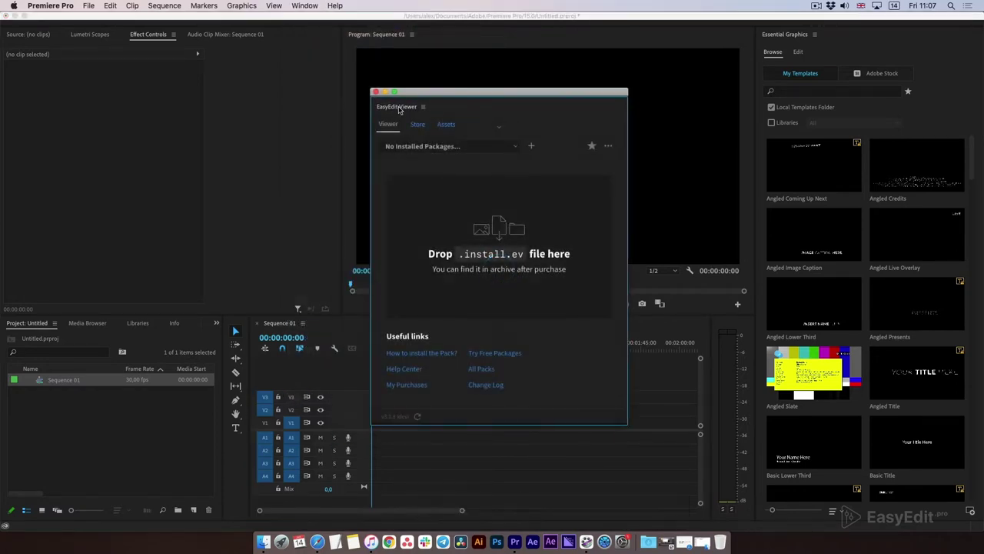
pyautogui.moveTo(394, 108); pyautogui.dragTo(938, 40)
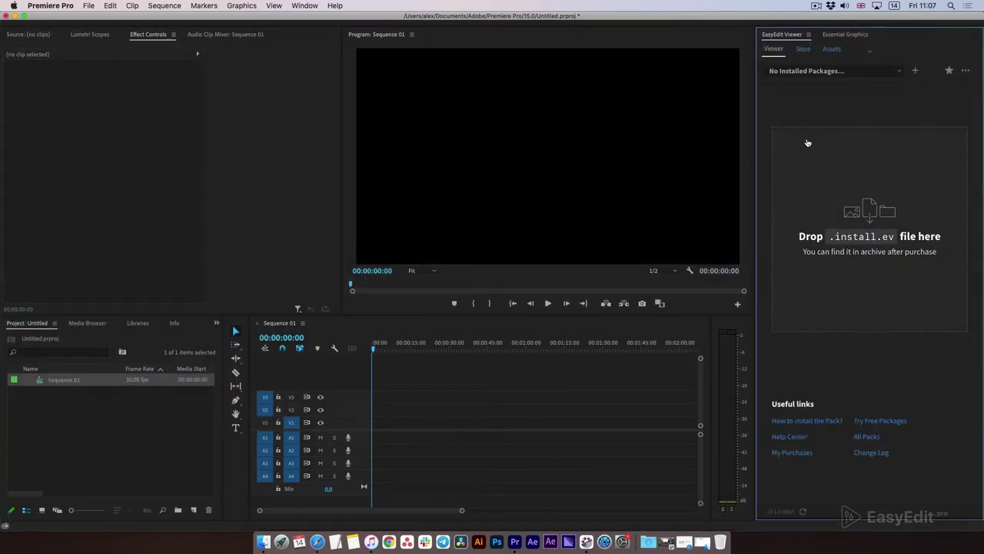
# - Load the pack's install file from 03. For Premiere Pro and activate it with the purchase code
pyautogui.click(264, 542)
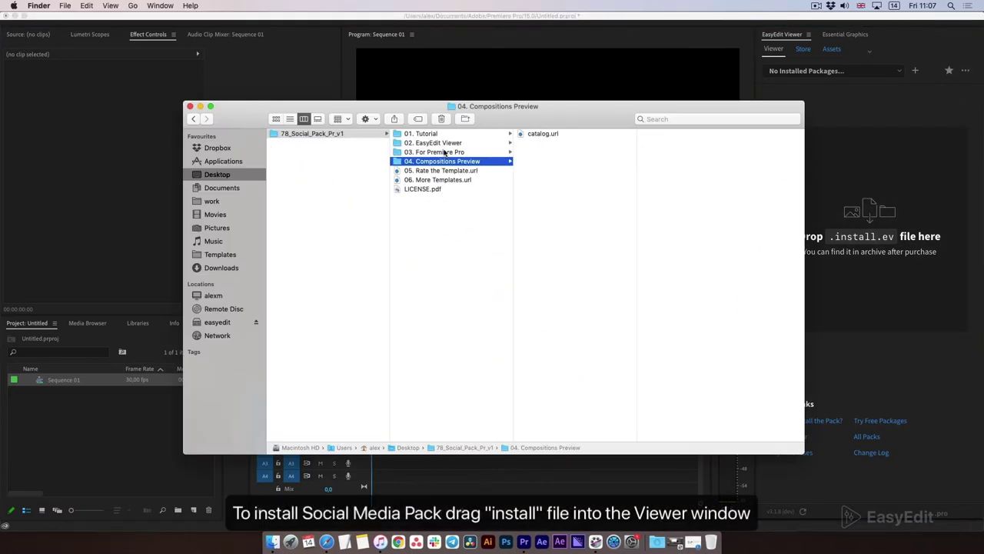
pyautogui.click(445, 152)
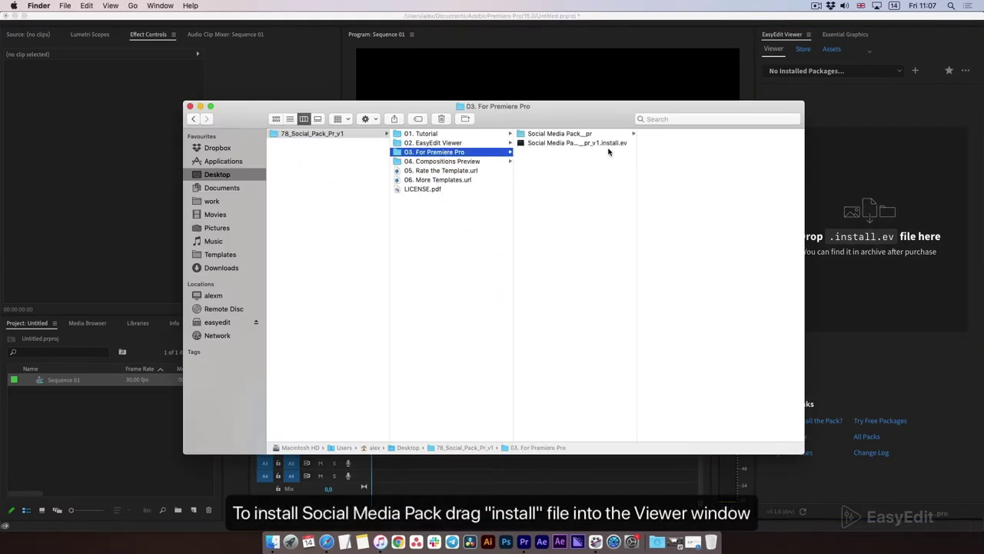
pyautogui.moveTo(525, 144); pyautogui.dragTo(874, 222)
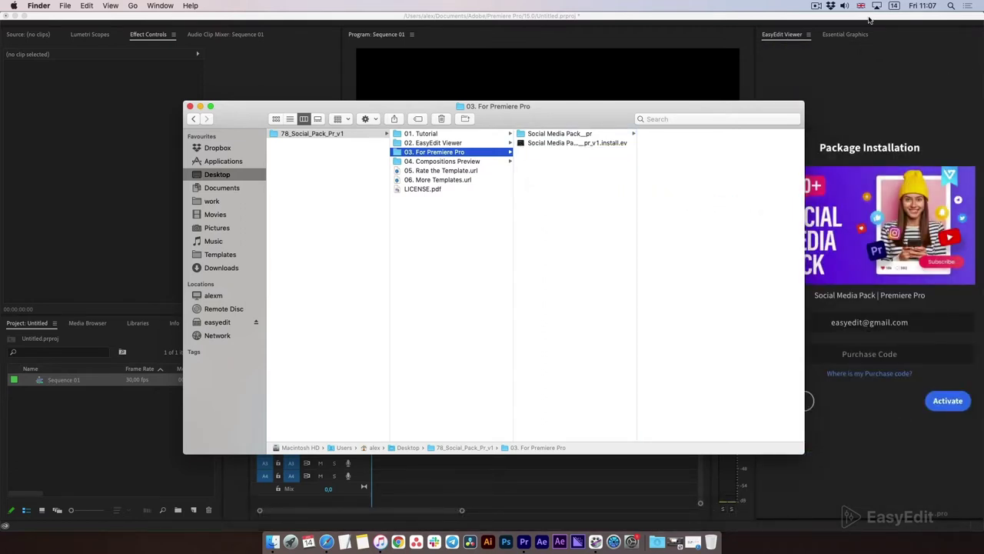
pyautogui.click(869, 50)
pyautogui.click(862, 354)
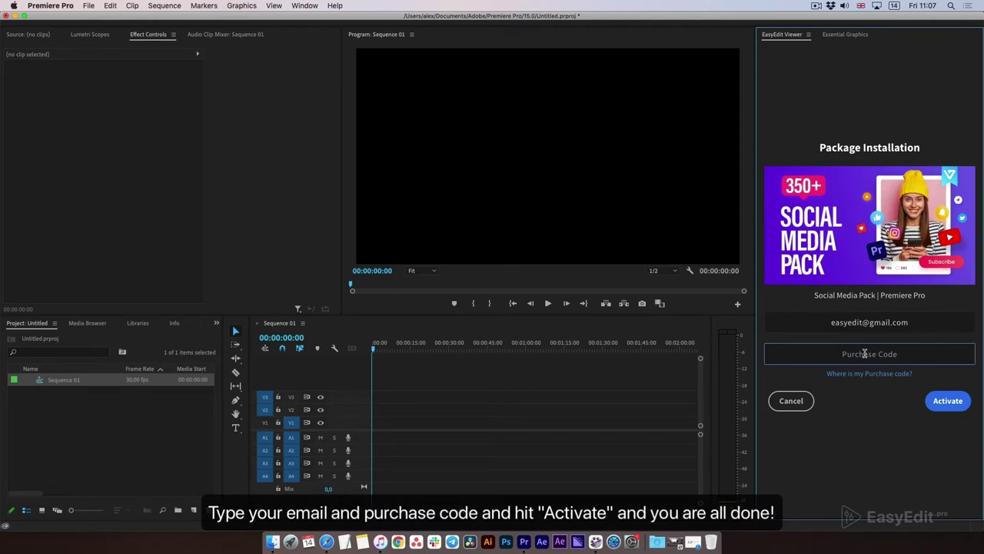
pyautogui.press('super+v')
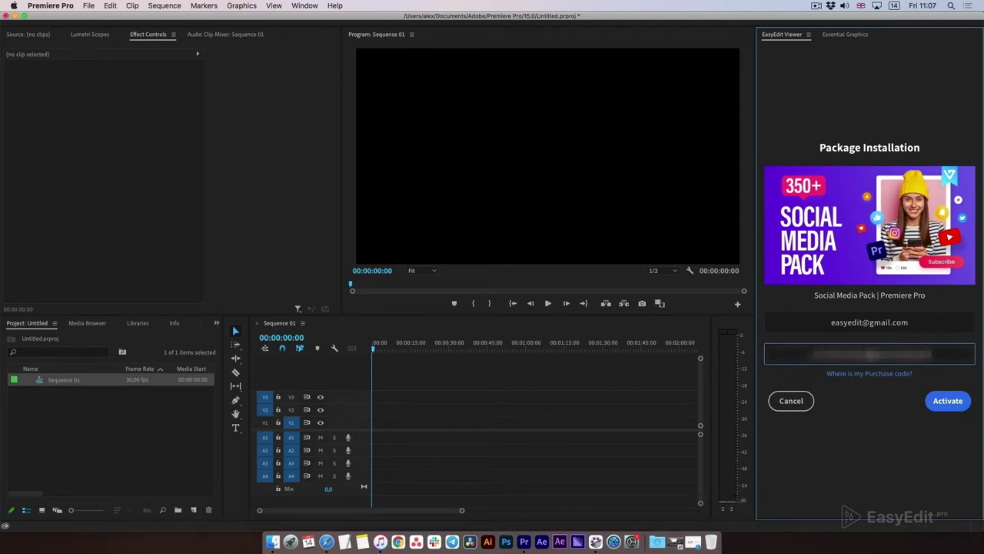
pyautogui.press('Return')
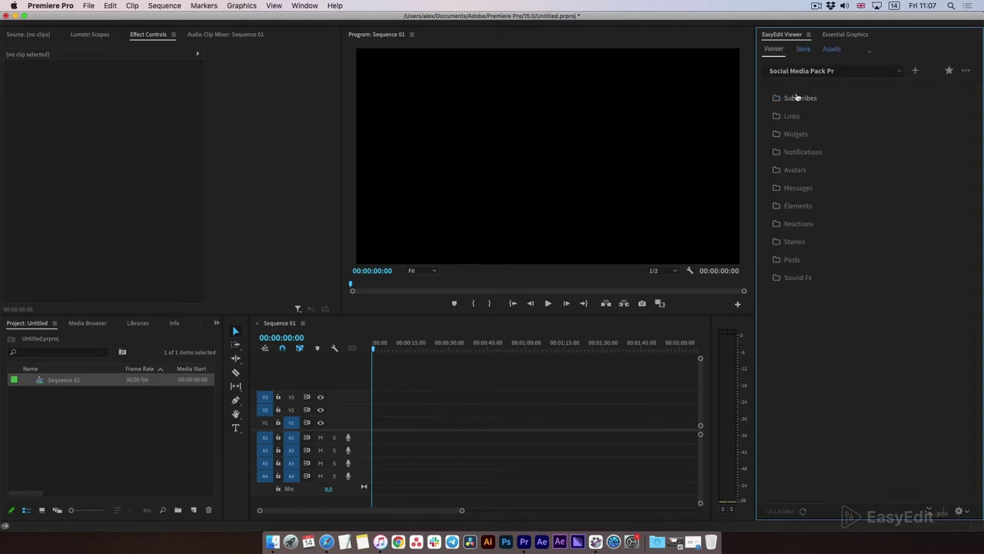
# - Widen the EasyEdit Viewer, open Subscribes and switch the viewer to Sidebar View
pyautogui.moveTo(754, 103); pyautogui.dragTo(705, 103)
pyautogui.click(745, 100)
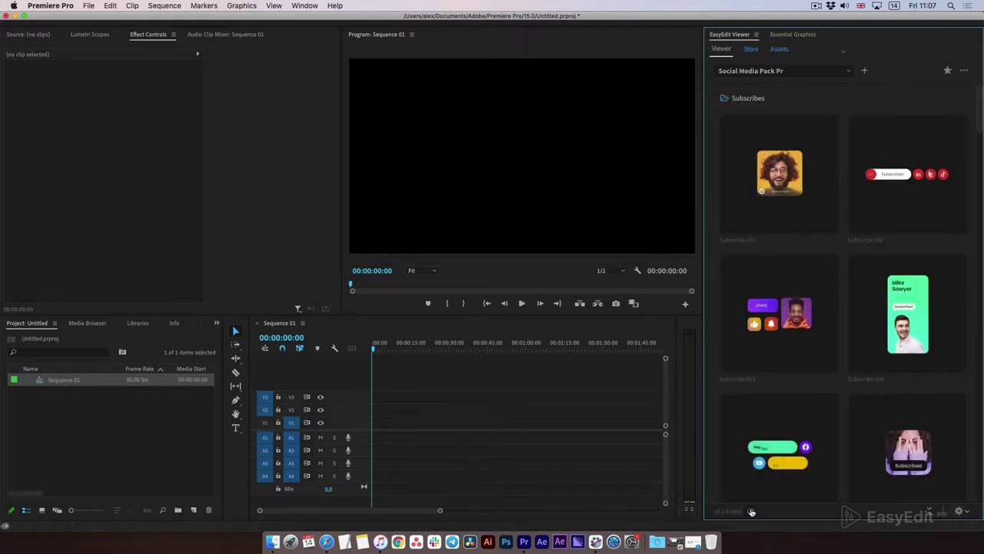
pyautogui.click(844, 54)
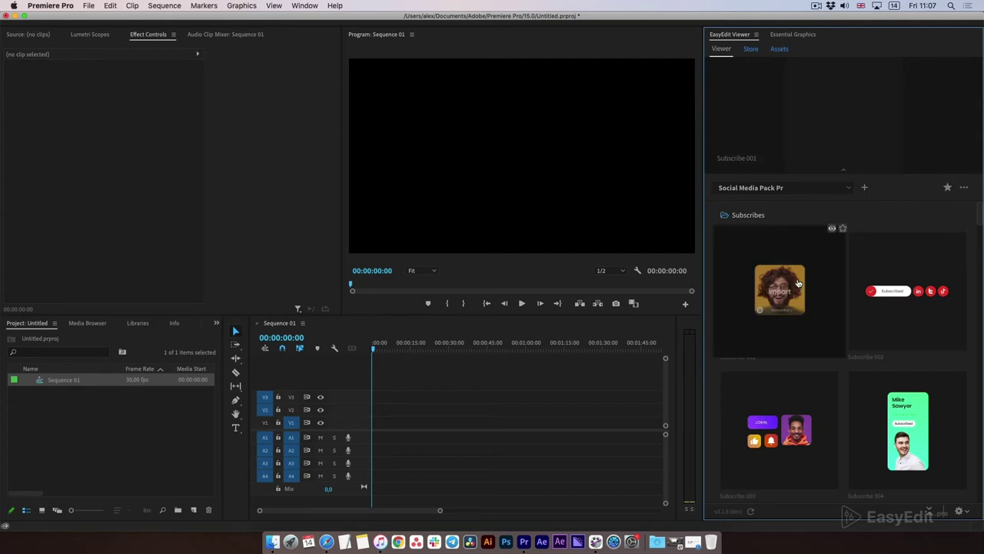
pyautogui.click(844, 170)
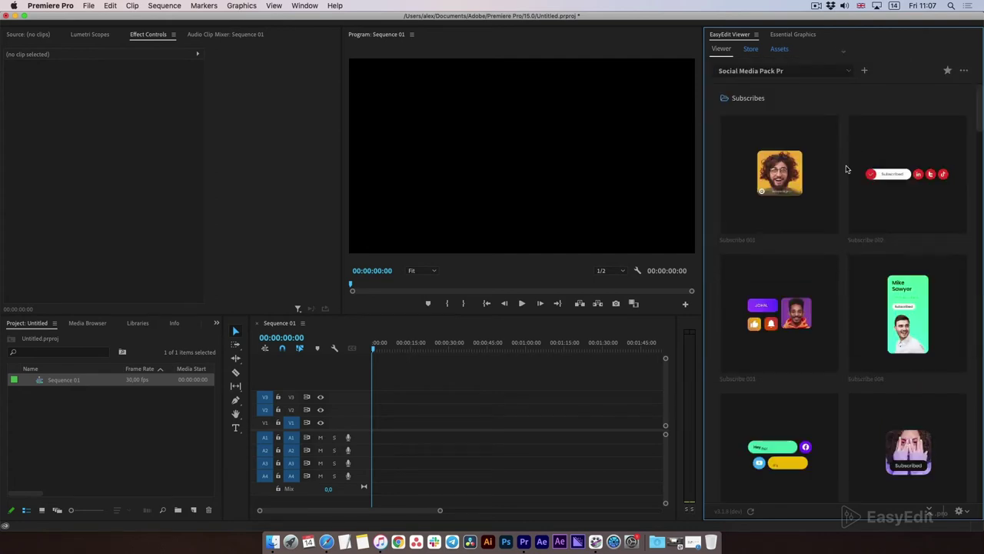
pyautogui.click(961, 513)
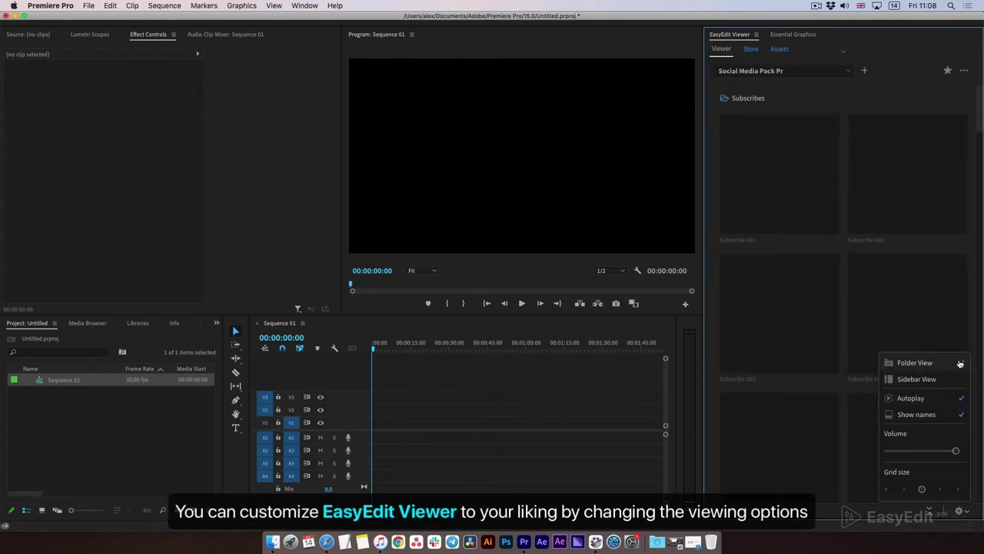
pyautogui.click(956, 379)
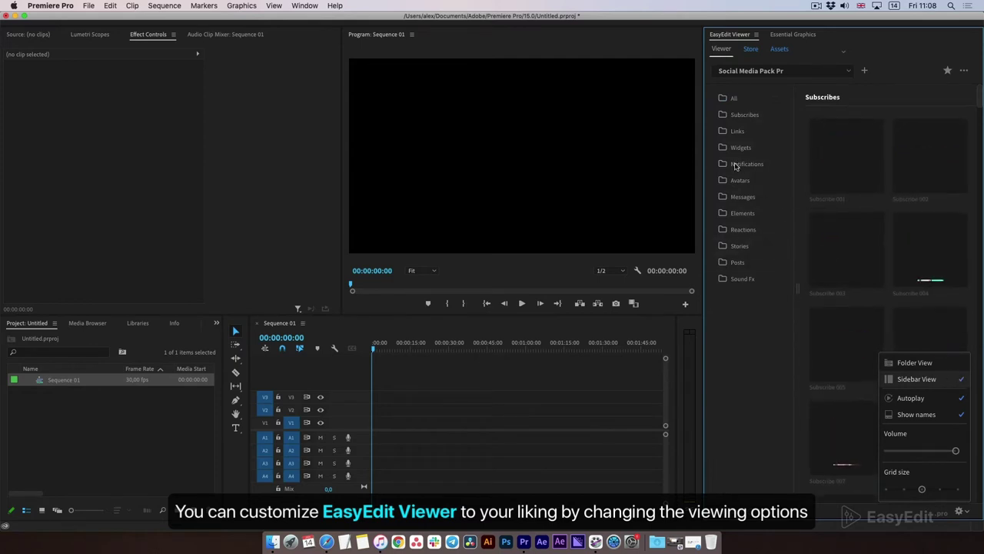
# - Browse the Subscribes, Widgets, Notifications, Avatars and Messages template folders
pyautogui.click(746, 115)
pyautogui.click(743, 148)
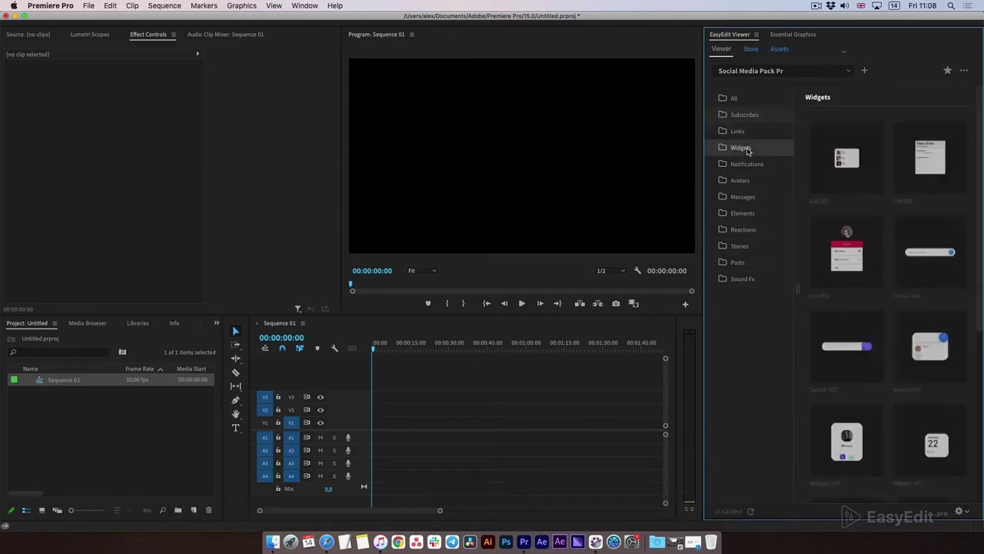
pyautogui.click(749, 165)
pyautogui.click(745, 183)
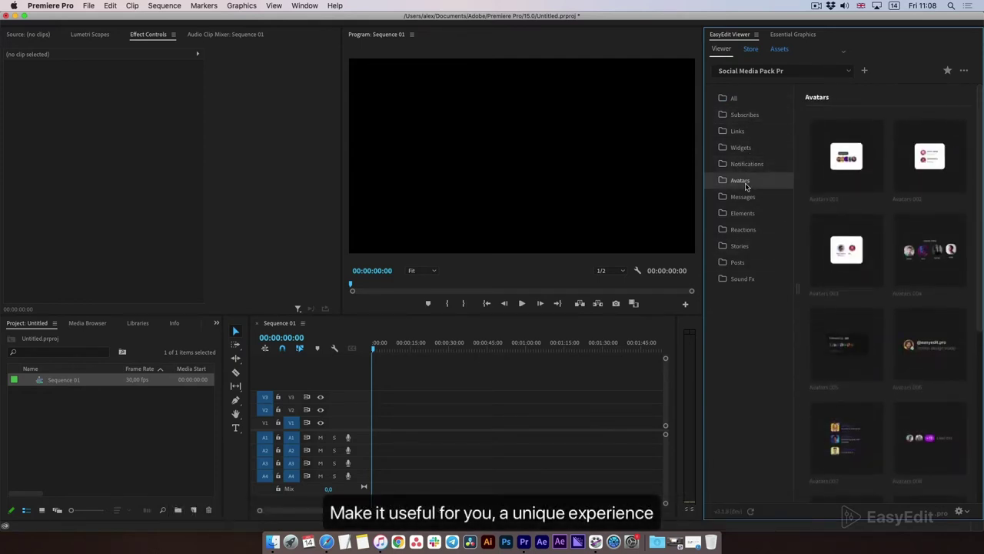
pyautogui.click(744, 199)
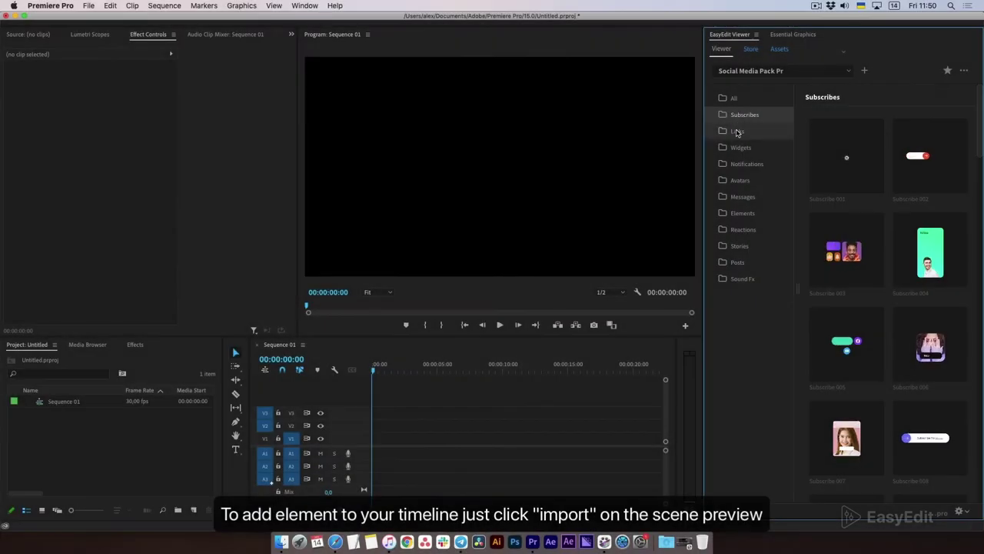
# - Import the Links 001 card from the Links folder into Sequence 01 and play it
pyautogui.click(737, 131)
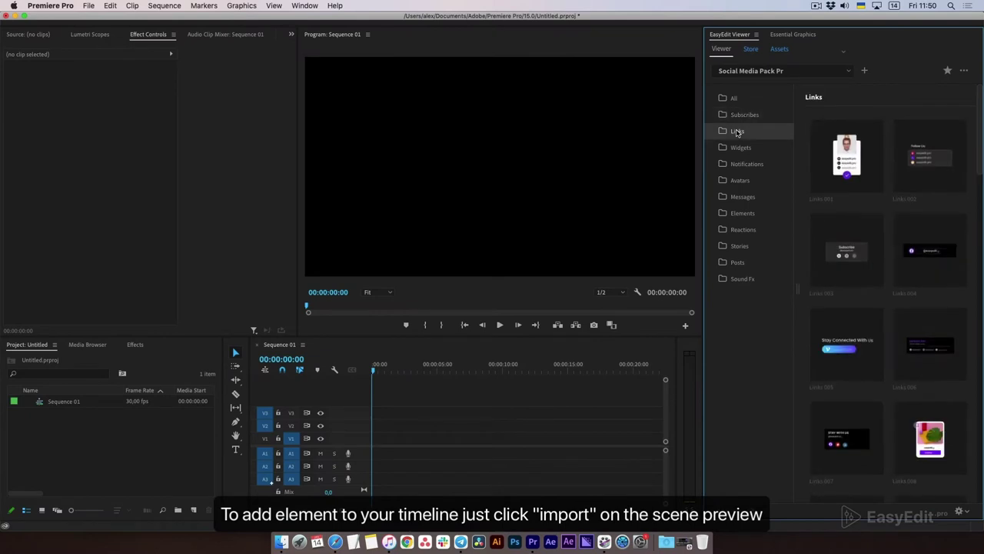
pyautogui.click(873, 119)
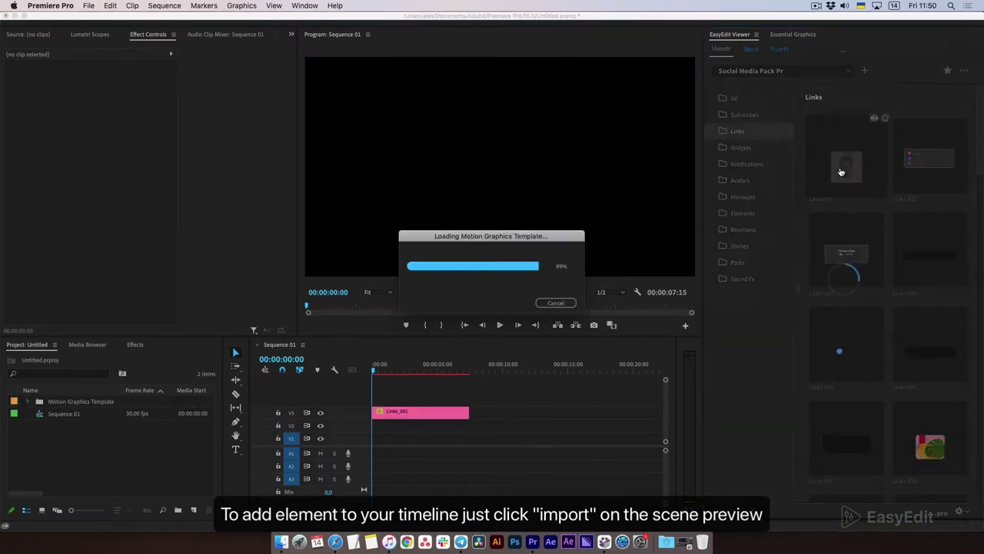
pyautogui.click(422, 413)
pyautogui.press('space')
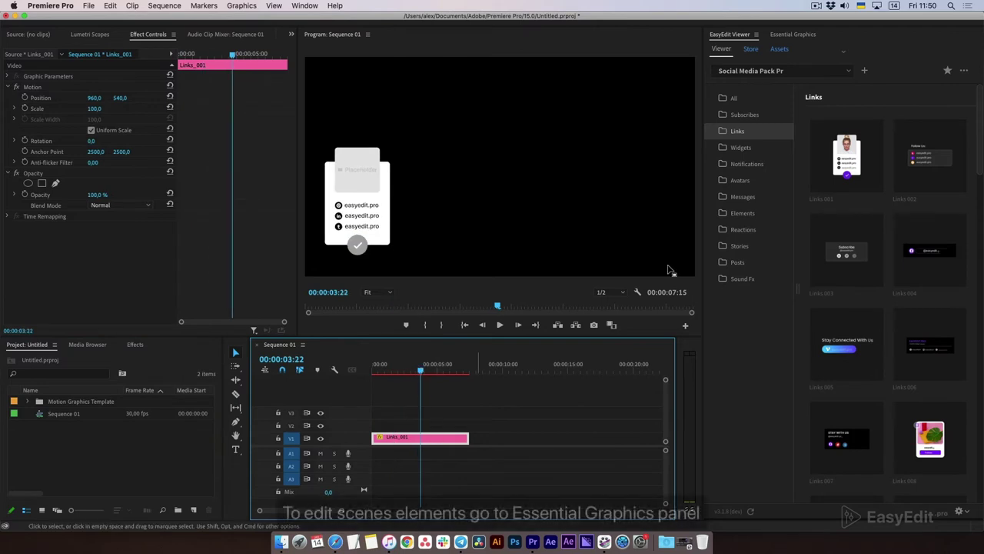
# - In Essential Graphics, set the card's Comp Resolution to 1656 × 1034
pyautogui.click(801, 35)
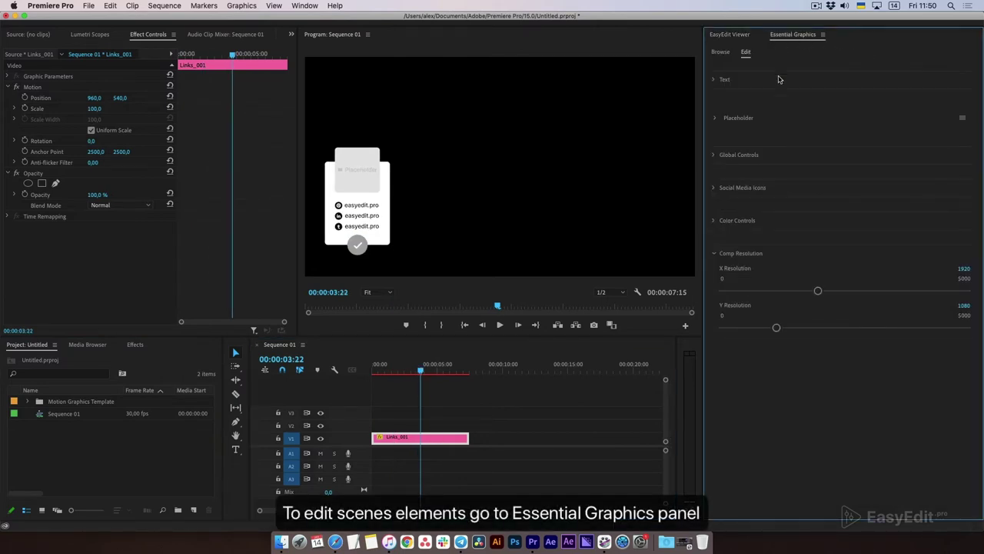
pyautogui.click(305, 6)
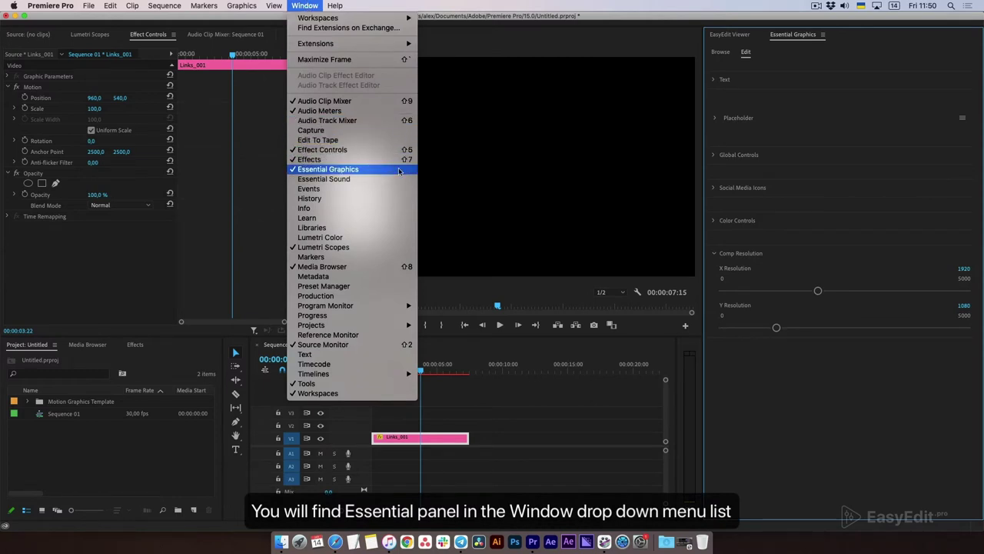
pyautogui.click(837, 360)
pyautogui.moveTo(818, 291)
pyautogui.mouseDown()
pyautogui.moveTo(774, 291)
pyautogui.moveTo(804, 291)
pyautogui.mouseUp()
pyautogui.moveTo(776, 328)
pyautogui.mouseDown()
pyautogui.moveTo(817, 328)
pyautogui.moveTo(774, 328)
pyautogui.mouseUp()
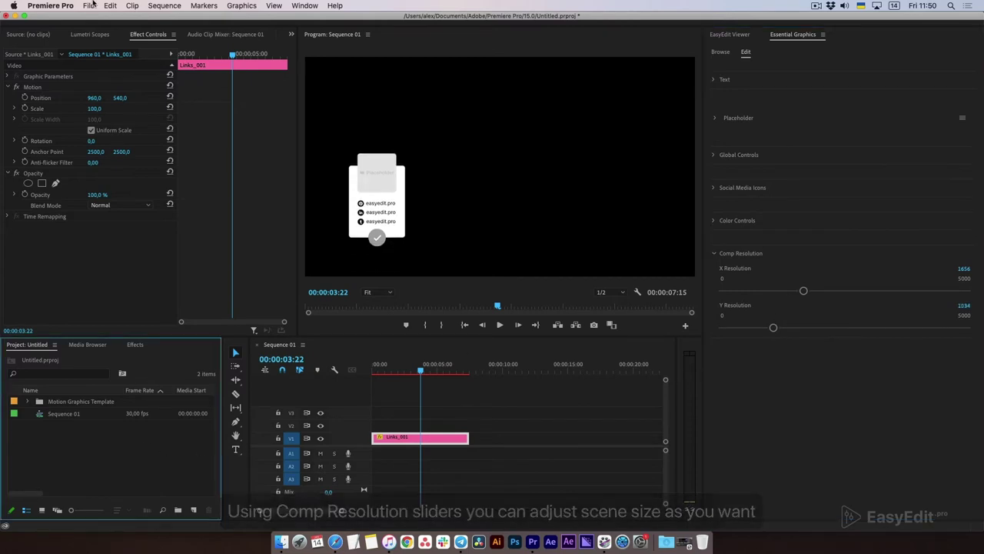
pyautogui.click(90, 5)
# - Create a new sequence named Sequence 2 with a vertical frame size of 1920
pyautogui.moveTo(107, 24)
pyautogui.click(230, 45)
pyautogui.click(410, 429)
pyautogui.press('BackSpace')
pyautogui.press('BackSpace')
pyautogui.press('BackSpace')
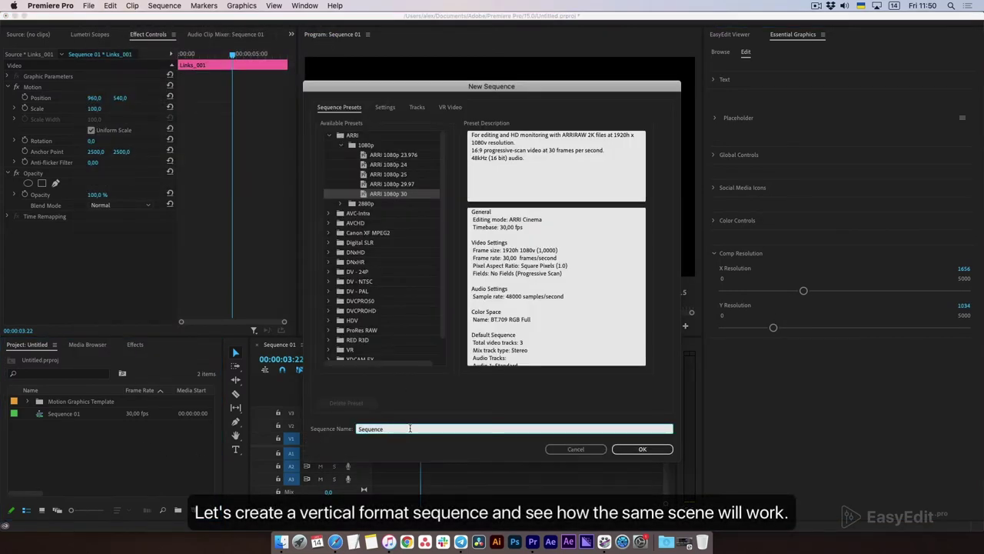
pyautogui.write('2')
pyautogui.click(385, 107)
pyautogui.click(475, 166)
pyautogui.write('1920')
pyautogui.click(640, 449)
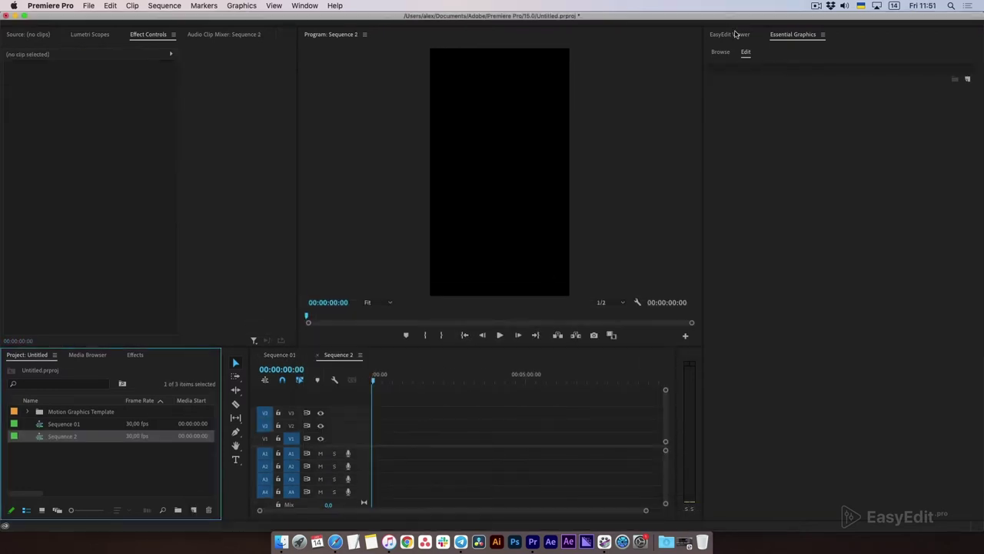
# - Add Links 001 to Sequence 2, preview it and set its comp width to 1080
pyautogui.click(736, 33)
pyautogui.click(849, 167)
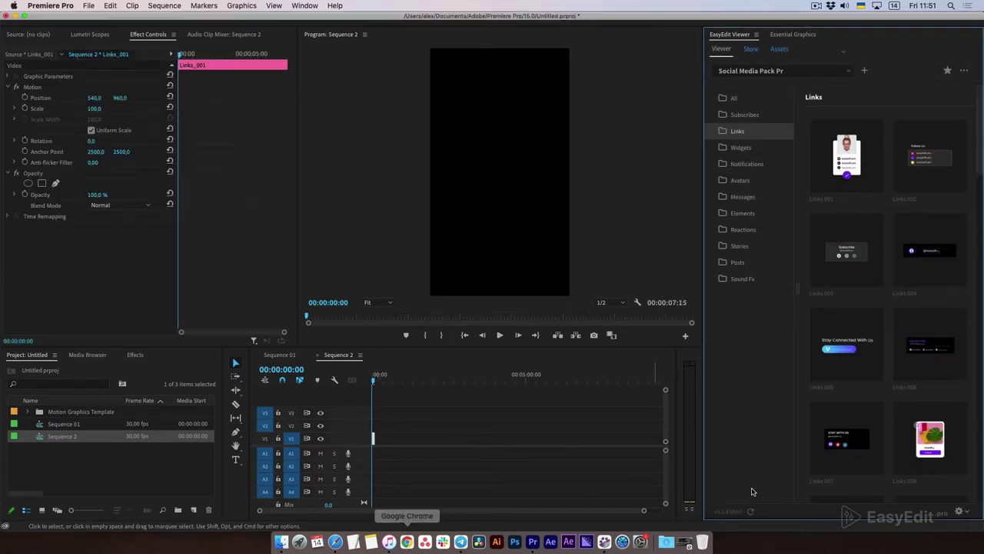
pyautogui.click(623, 510)
pyautogui.press('-')
pyautogui.press('=')
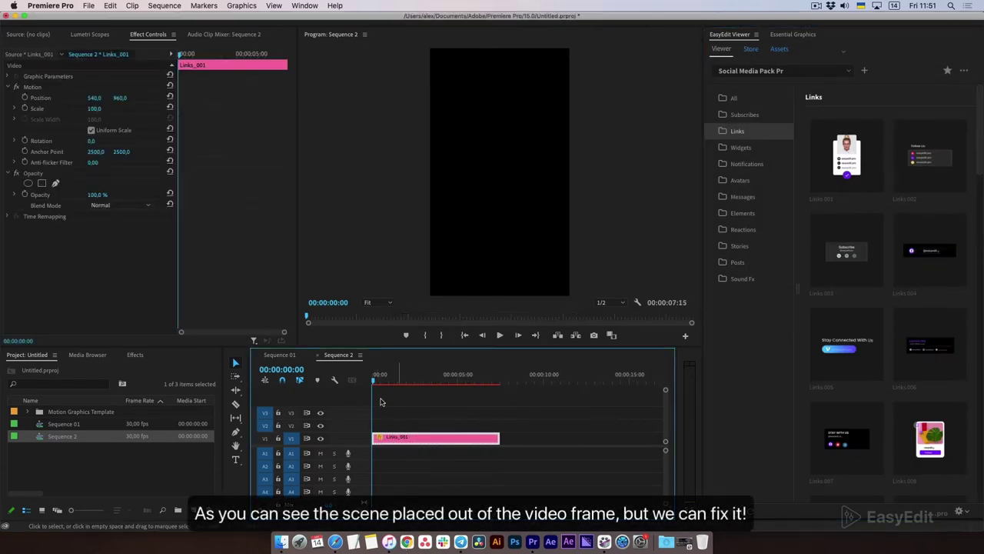
pyautogui.moveTo(376, 383)
pyautogui.mouseDown()
pyautogui.moveTo(438, 380)
pyautogui.moveTo(389, 381)
pyautogui.mouseUp()
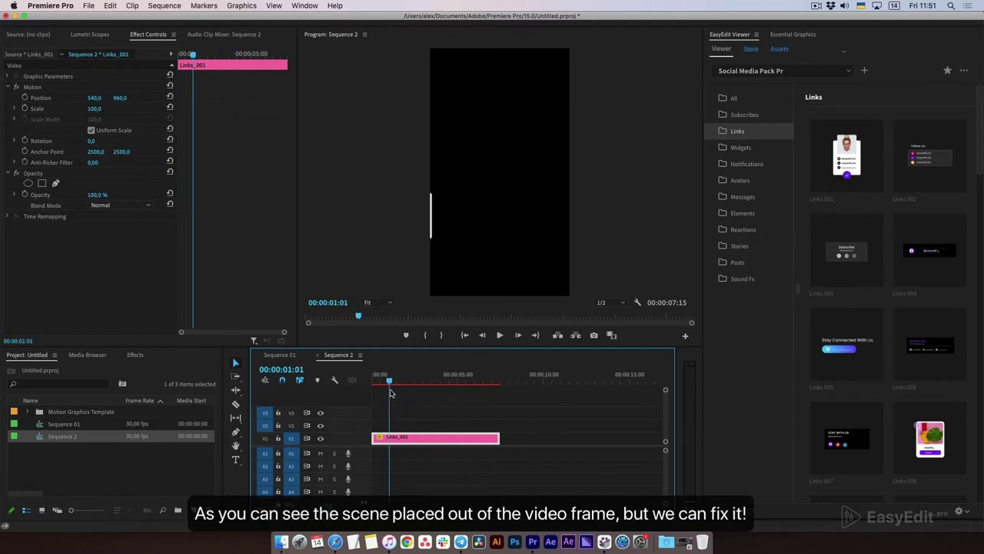
pyautogui.click(798, 35)
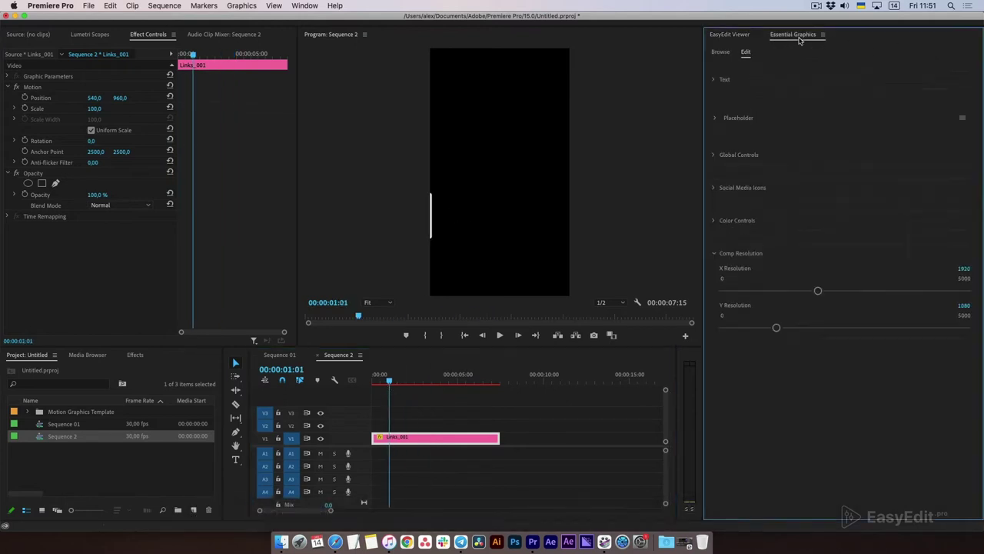
pyautogui.click(964, 305)
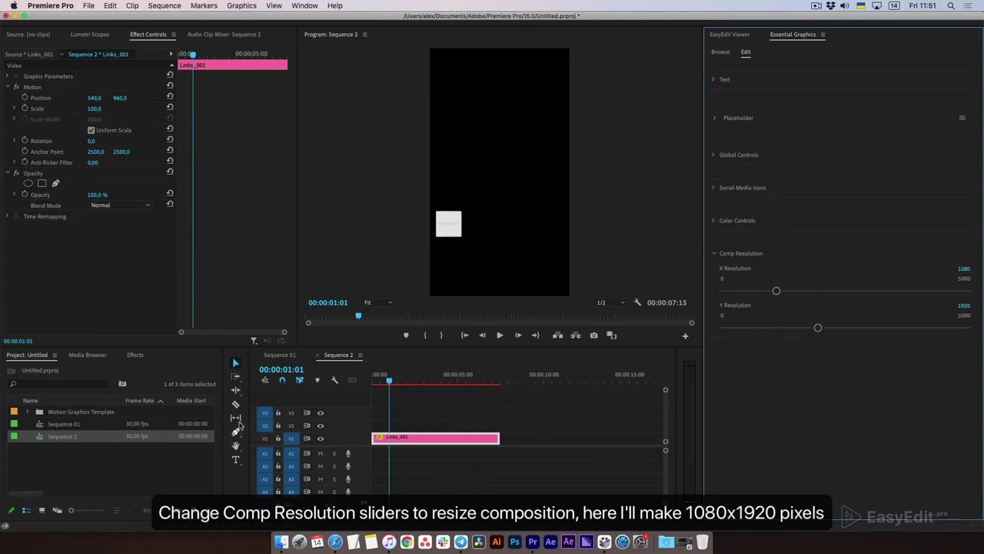
# - Play the resized card, then raise its Global Controls Scale to 159
pyautogui.click(378, 376)
pyautogui.press('space')
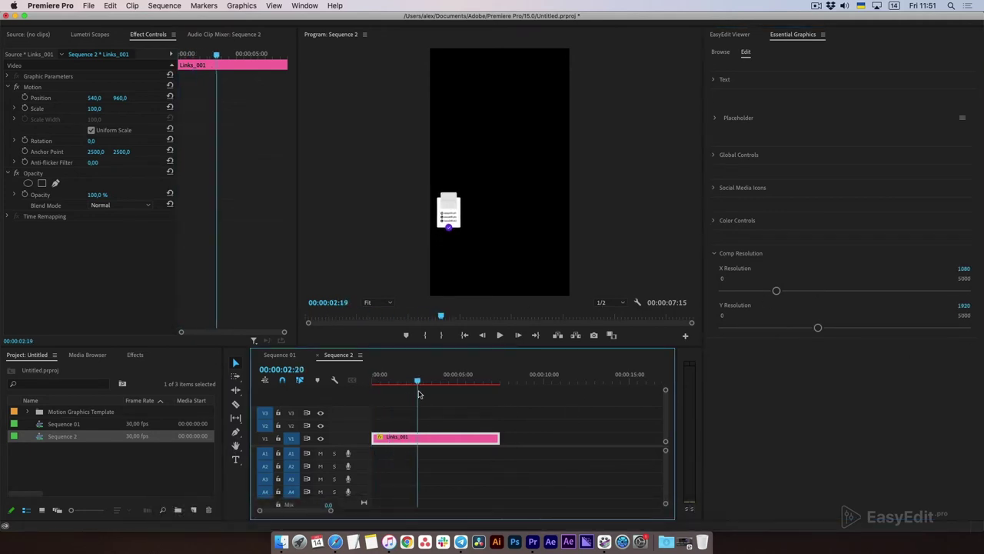
pyautogui.click(713, 156)
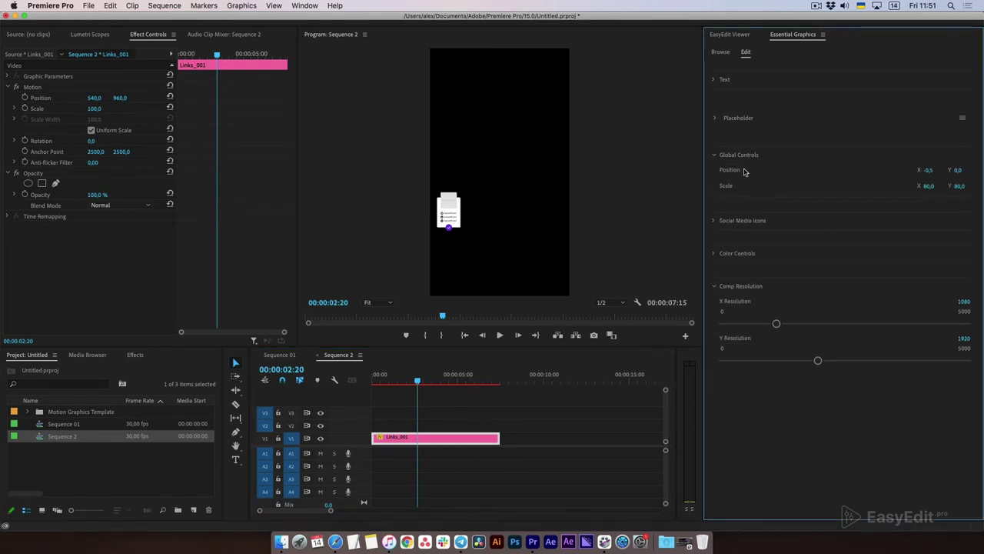
pyautogui.moveTo(929, 186); pyautogui.dragTo(958, 170)
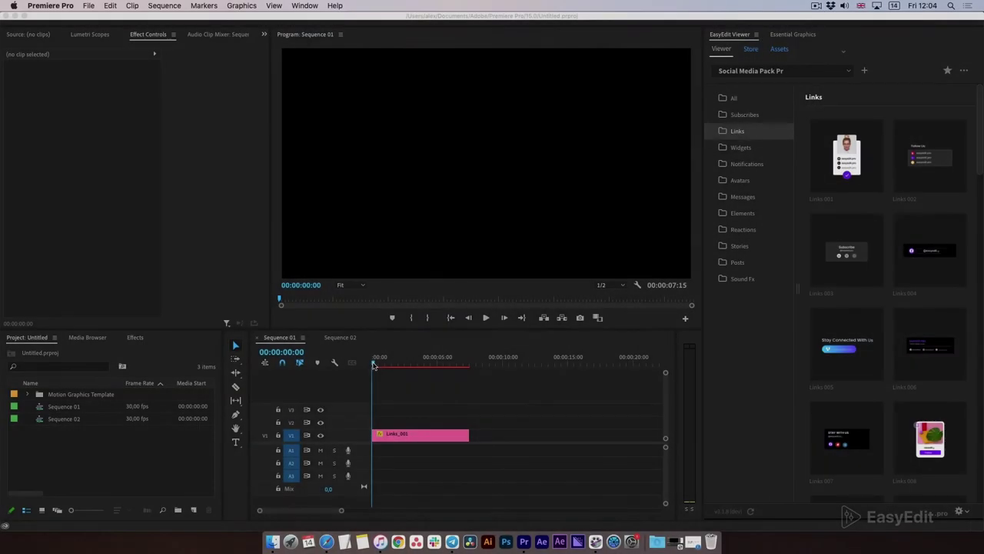
# - Scrub Sequence 01 to 00:00:02:22 and select Links_001 in Essential Graphics
pyautogui.moveTo(376, 366); pyautogui.dragTo(407, 366)
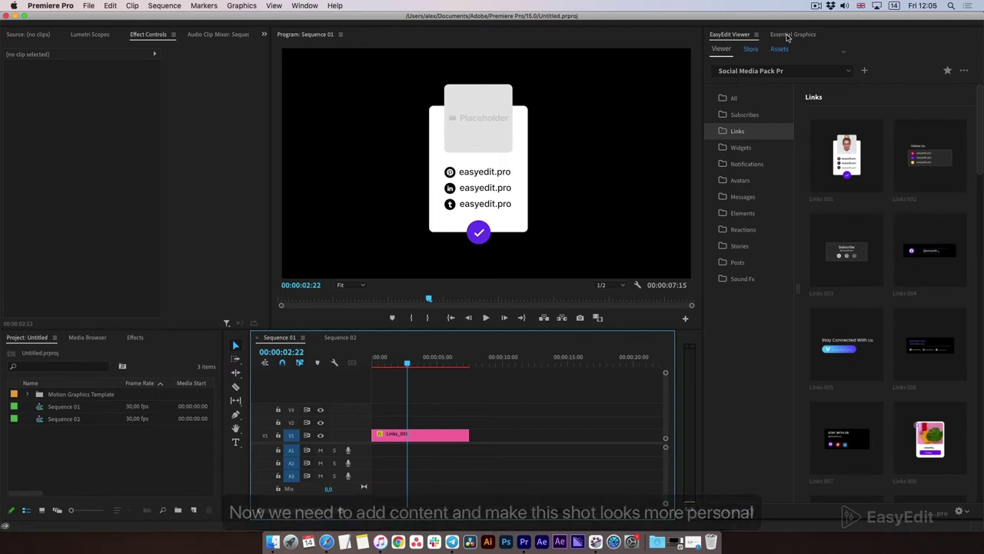
pyautogui.click(787, 37)
pyautogui.click(429, 436)
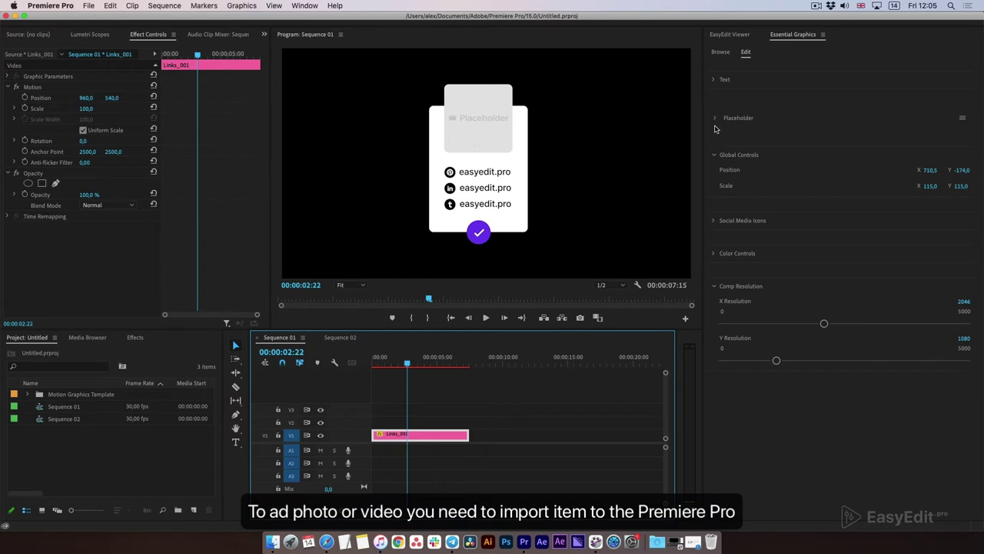
# - Import portrait.jpg from Downloads into the project and drop it on the card's Placeholder
pyautogui.click(272, 542)
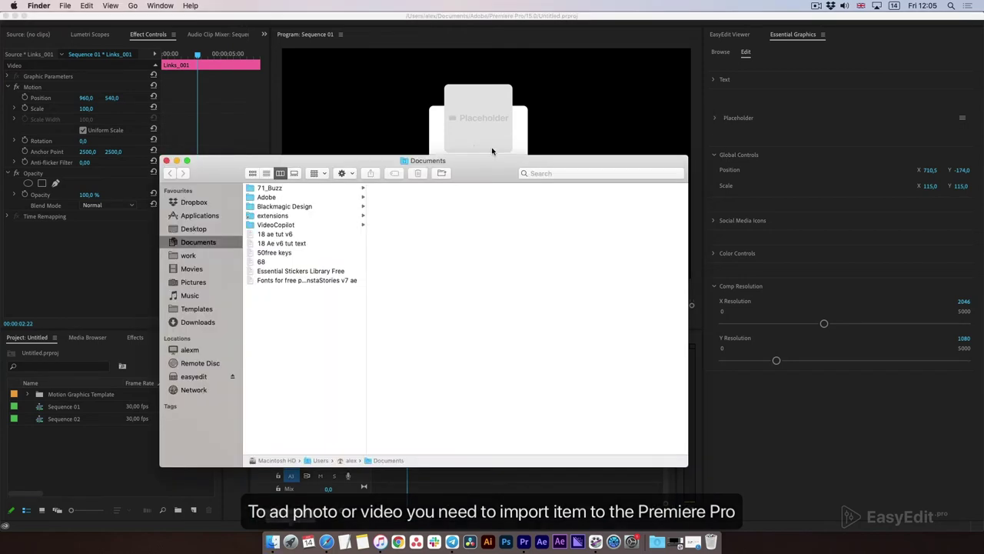
pyautogui.click(192, 322)
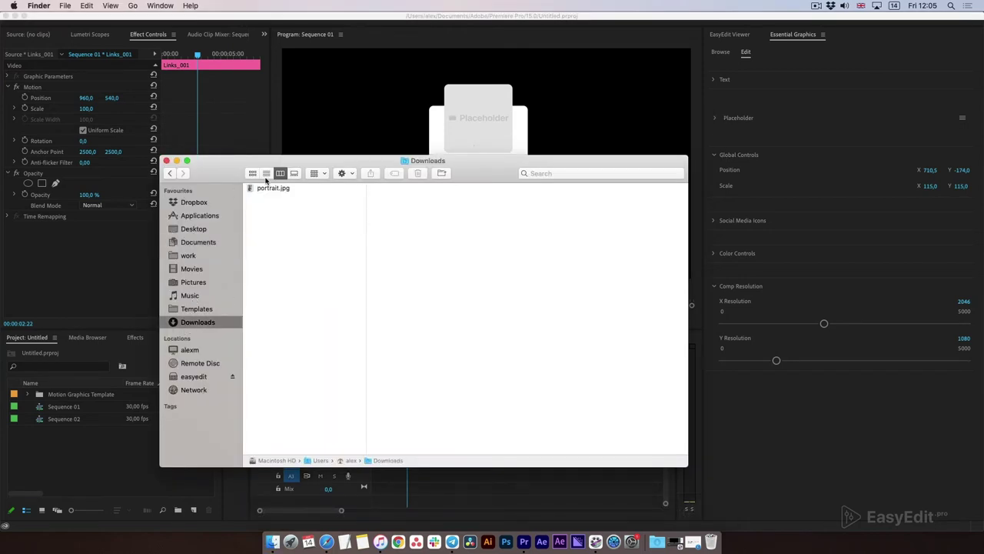
pyautogui.click(254, 189)
pyautogui.moveTo(260, 189); pyautogui.dragTo(82, 466)
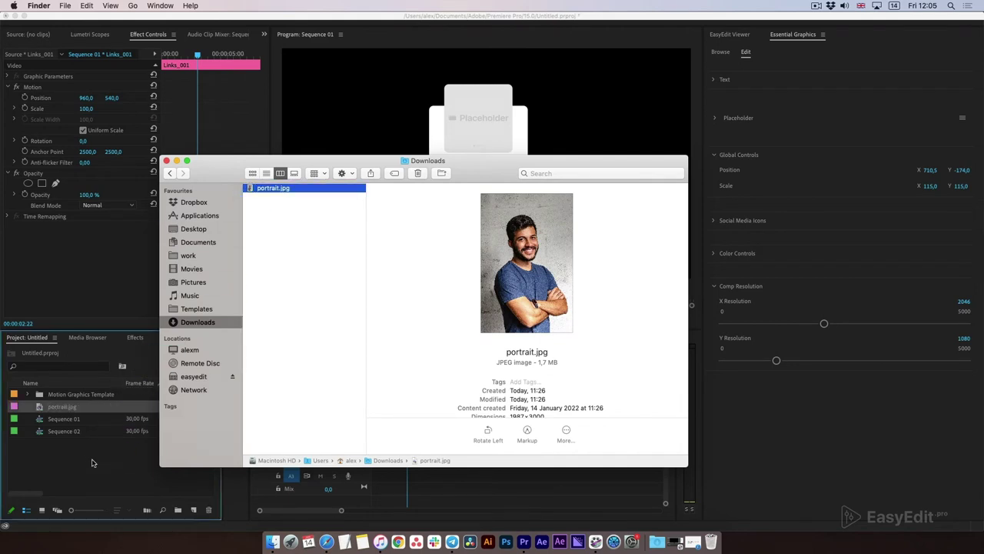
pyautogui.click(97, 463)
pyautogui.moveTo(54, 406); pyautogui.dragTo(744, 119)
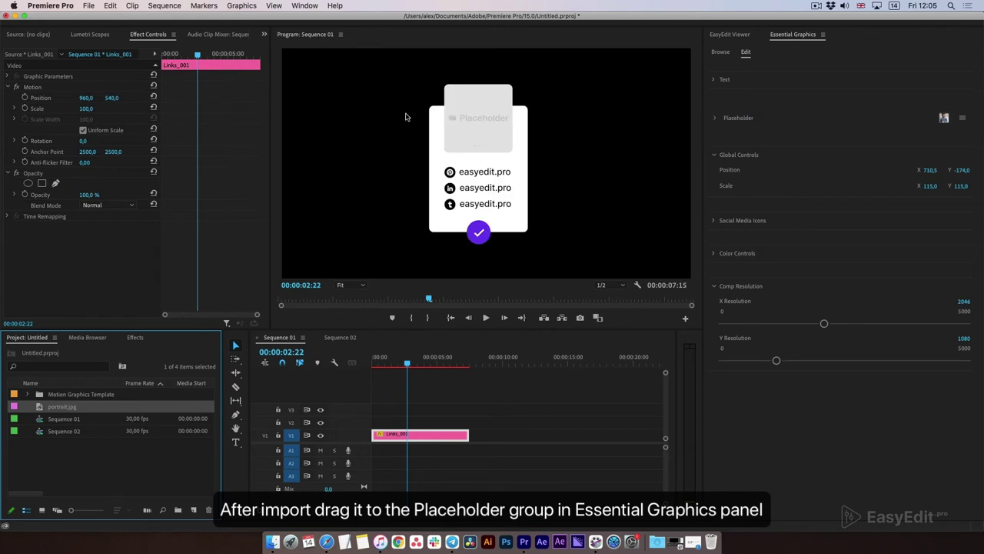
# - Open the Placeholder, shift the portrait lower in the frame, then close back to Sequence 01
pyautogui.click(715, 118)
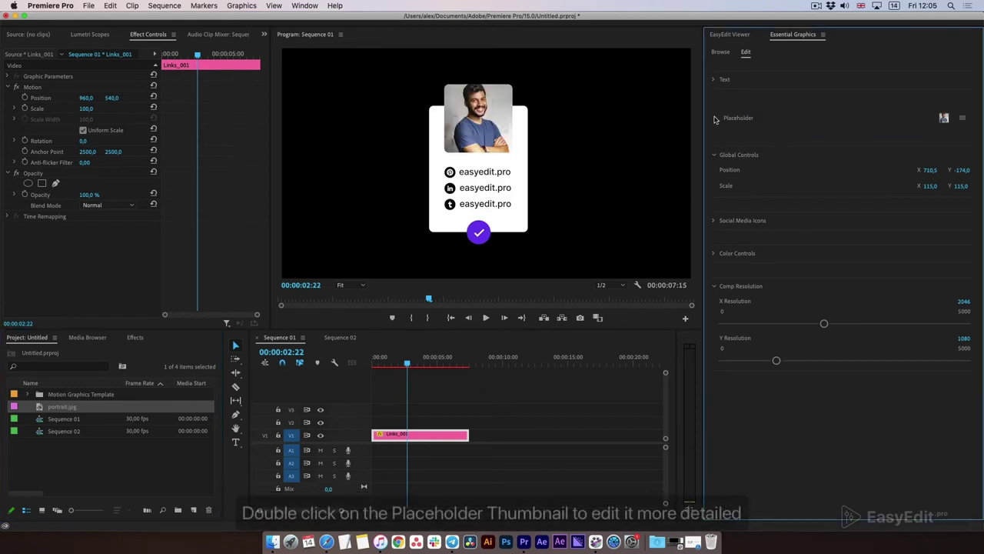
pyautogui.doubleClick(825, 189)
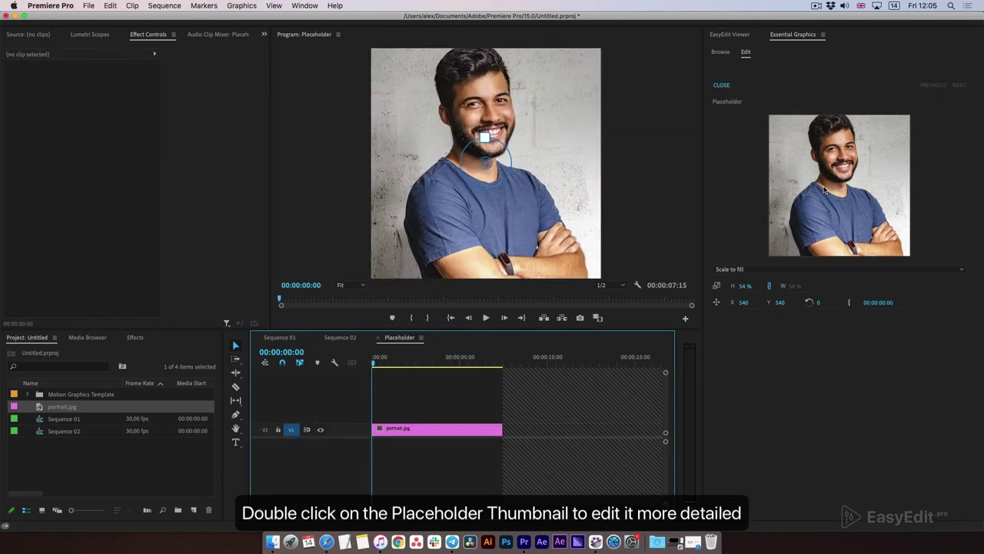
pyautogui.moveTo(489, 167)
pyautogui.mouseDown()
pyautogui.moveTo(479, 134)
pyautogui.moveTo(492, 180)
pyautogui.mouseUp()
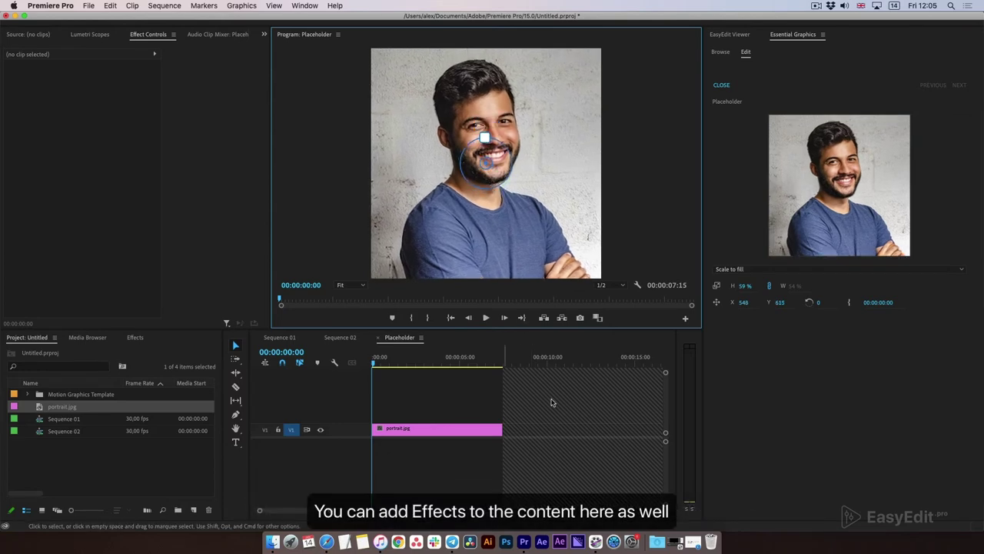
pyautogui.click(721, 85)
# - Replace the text of all three link lines with youradress.com
pyautogui.click(714, 80)
pyautogui.click(762, 106)
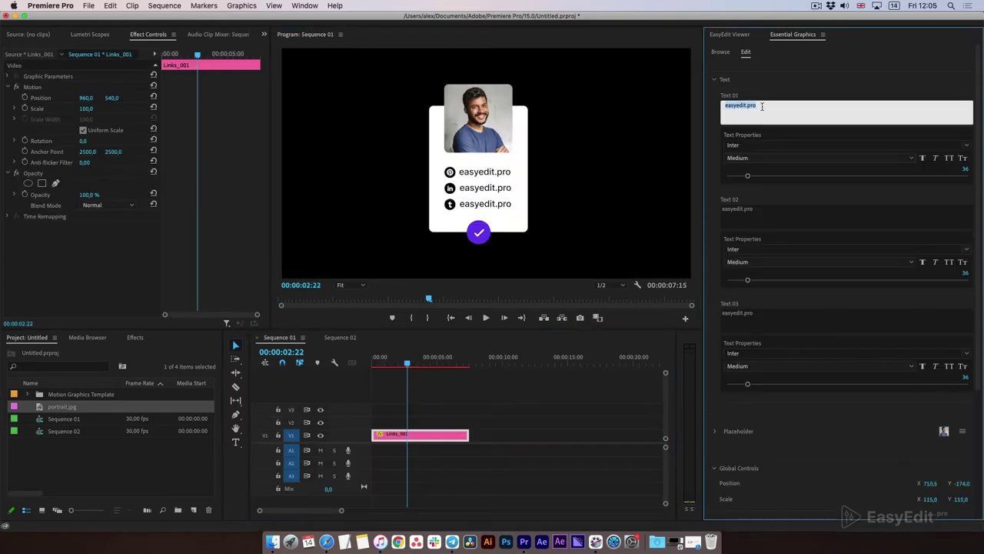
pyautogui.write('youradress')
pyautogui.click(761, 216)
pyautogui.write('youradress.com')
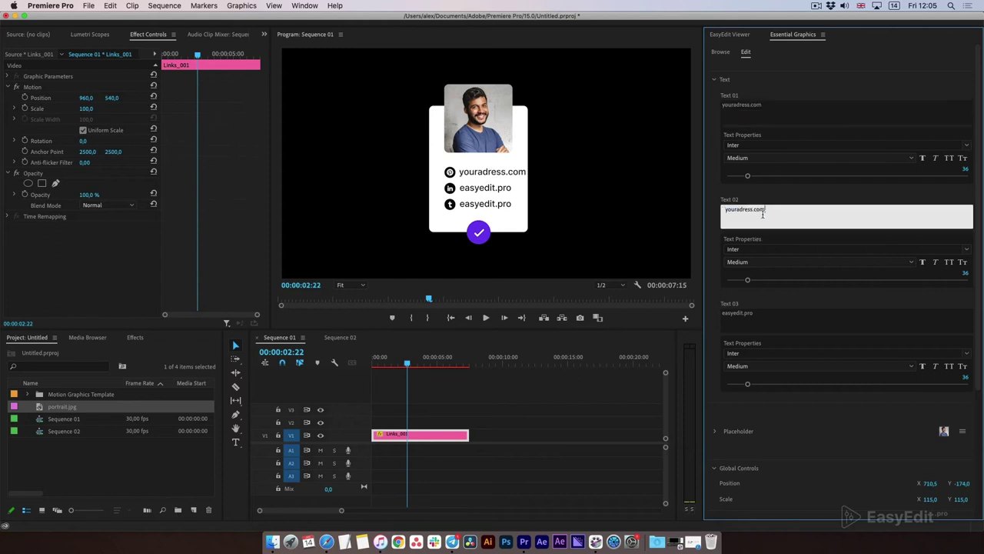
pyautogui.click(754, 318)
pyautogui.write('youradress.com')
# - Reduce the font size of all three link lines from 36 to 29
pyautogui.click(750, 145)
pyautogui.click(712, 128)
pyautogui.moveTo(748, 176); pyautogui.dragTo(743, 179)
pyautogui.click(961, 270)
pyautogui.write('29')
pyautogui.press('Return')
pyautogui.click(965, 376)
pyautogui.write('29')
pyautogui.press('Return')
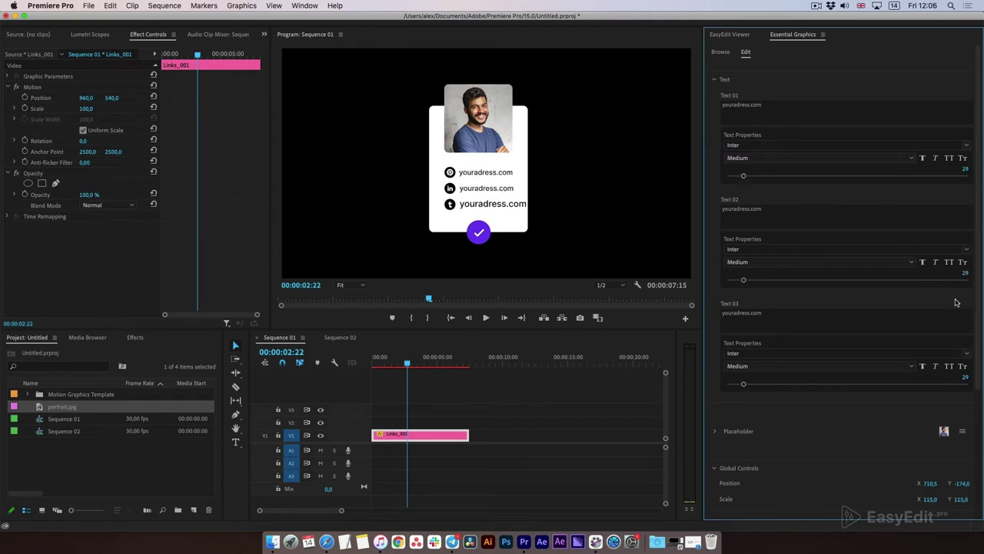
pyautogui.click(714, 80)
# - Change the Social Media Icons sliders to new icon values (7, 8, 12)
pyautogui.click(714, 220)
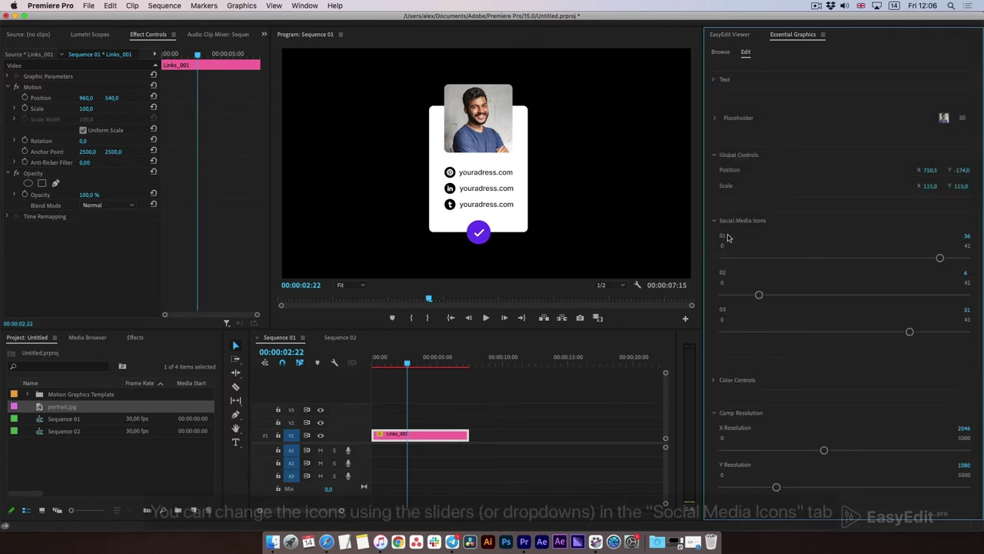
pyautogui.moveTo(940, 259); pyautogui.dragTo(752, 263)
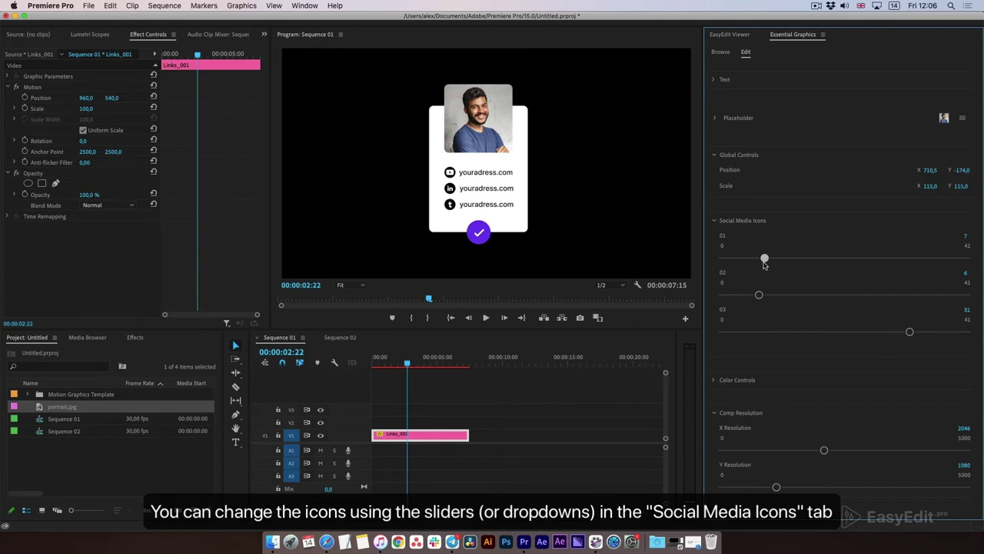
pyautogui.moveTo(771, 295)
pyautogui.mouseDown()
pyautogui.moveTo(783, 296)
pyautogui.moveTo(771, 301)
pyautogui.mouseUp()
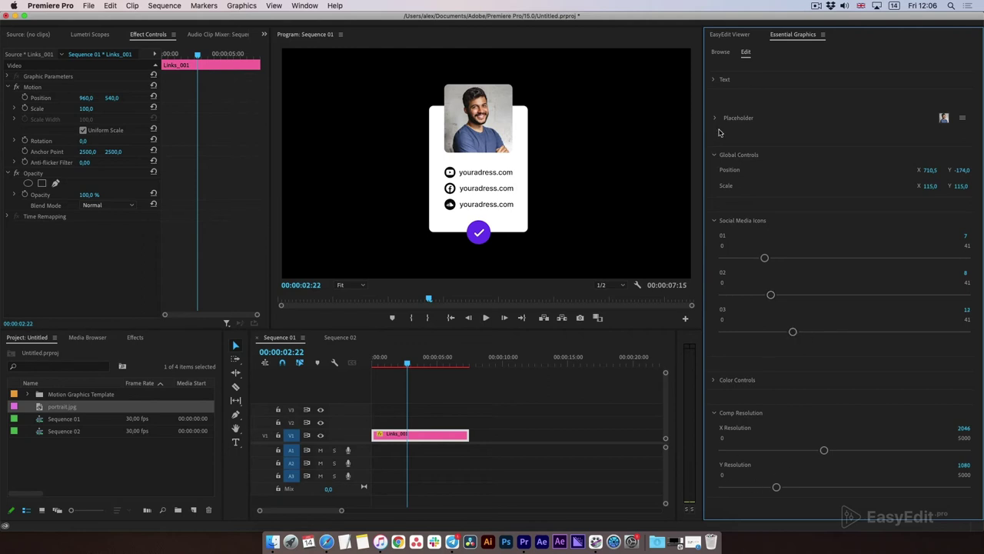
# - Set the card's Element Start colour to orange
pyautogui.click(713, 222)
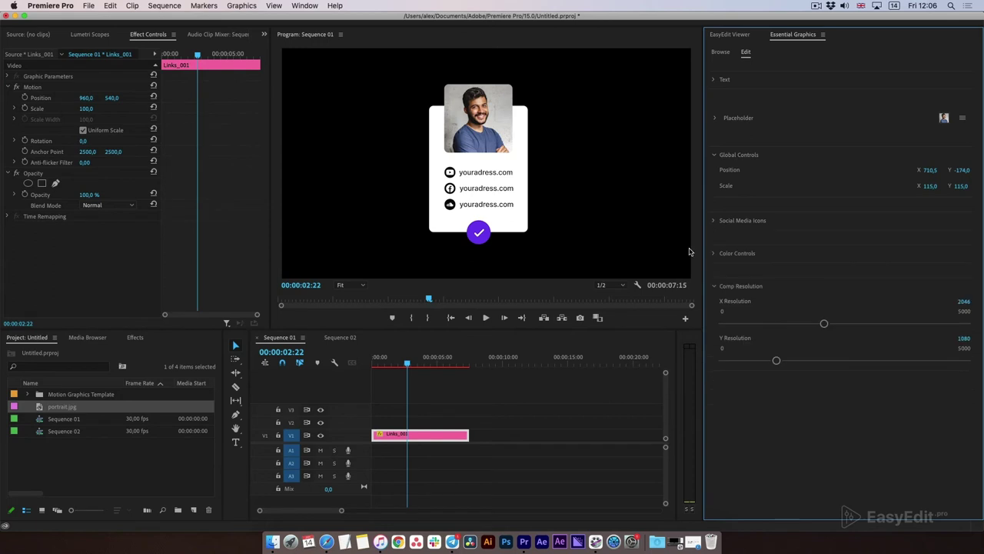
pyautogui.click(715, 253)
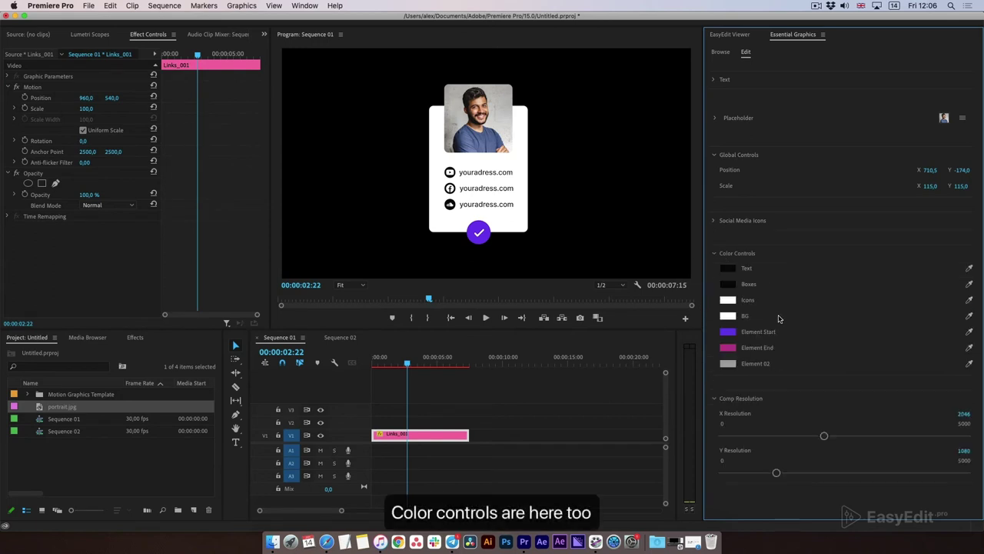
pyautogui.click(727, 333)
pyautogui.click(484, 241)
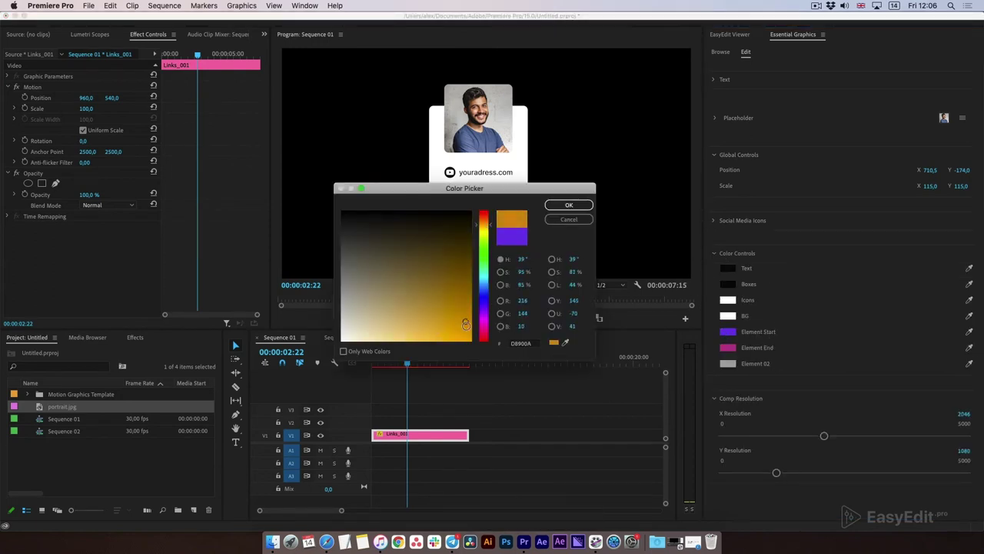
pyautogui.click(570, 205)
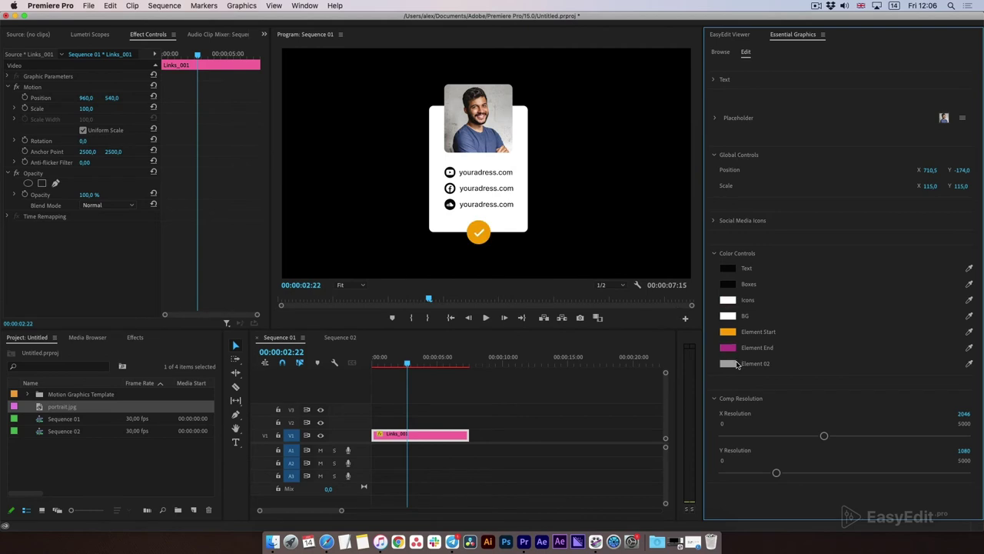
# - Set Element 02 to dark grey 2A2A2A and scrub the sequence to preview the card
pyautogui.click(728, 364)
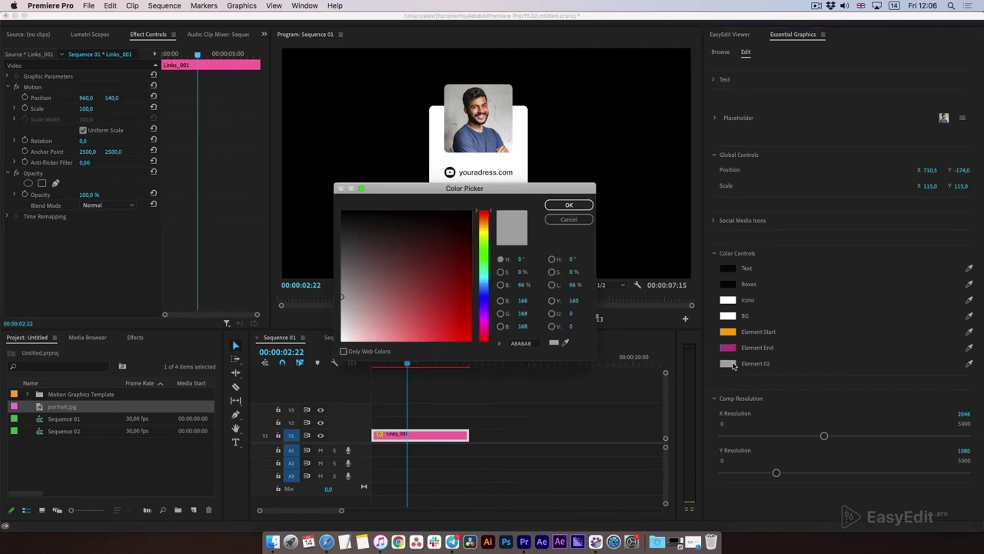
pyautogui.moveTo(453, 225)
pyautogui.mouseDown()
pyautogui.moveTo(453, 209)
pyautogui.moveTo(337, 230)
pyautogui.mouseUp()
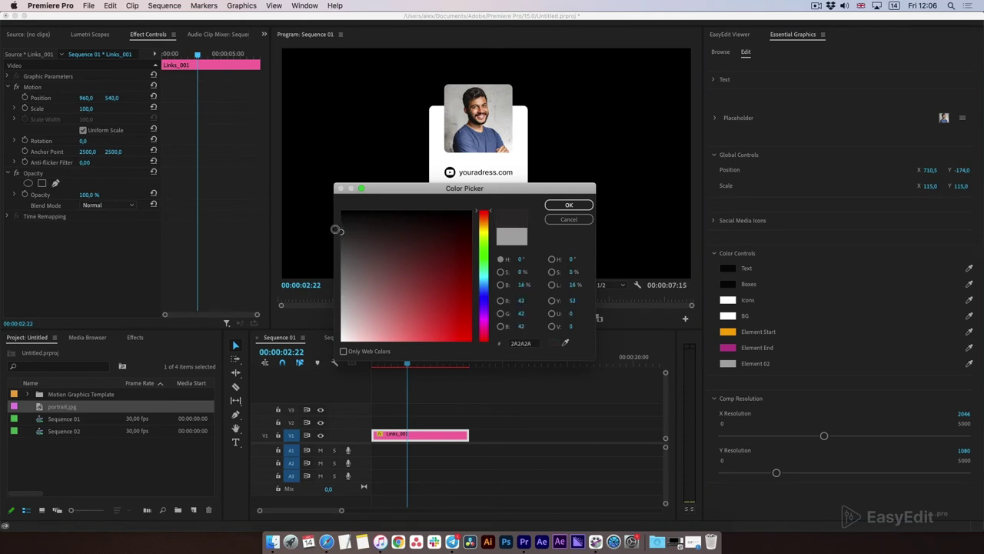
pyautogui.click(569, 205)
pyautogui.click(426, 367)
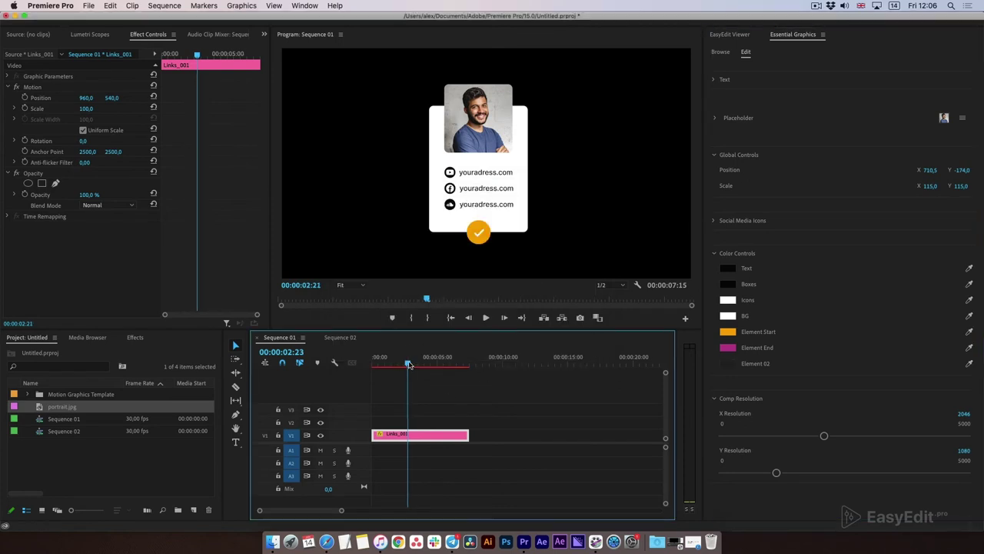
pyautogui.moveTo(428, 370); pyautogui.dragTo(451, 377)
# - Lengthen Links_001, replay its animation, then trim it to about 9 seconds 23 frames
pyautogui.moveTo(588, 446); pyautogui.dragTo(557, 437)
pyautogui.click(436, 363)
pyautogui.moveTo(414, 365); pyautogui.dragTo(467, 391)
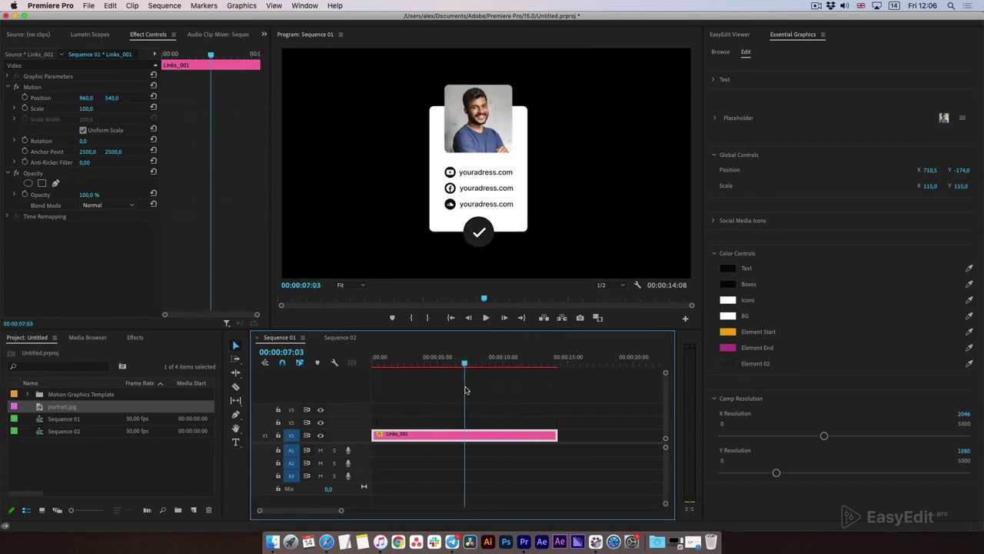
pyautogui.moveTo(556, 435); pyautogui.dragTo(498, 436)
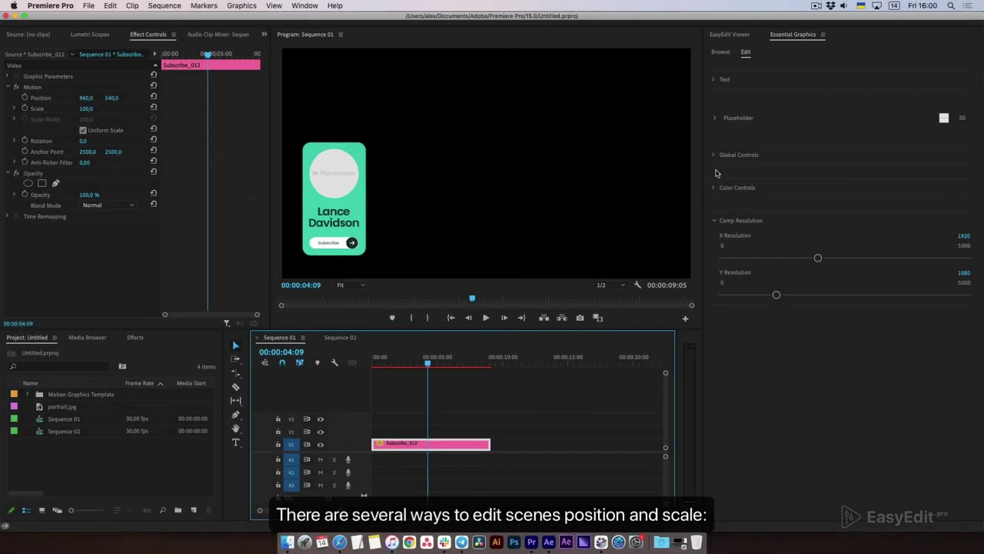
# - Try shifting the card to Position X 1056.9 in Motion, then undo it
pyautogui.click(715, 157)
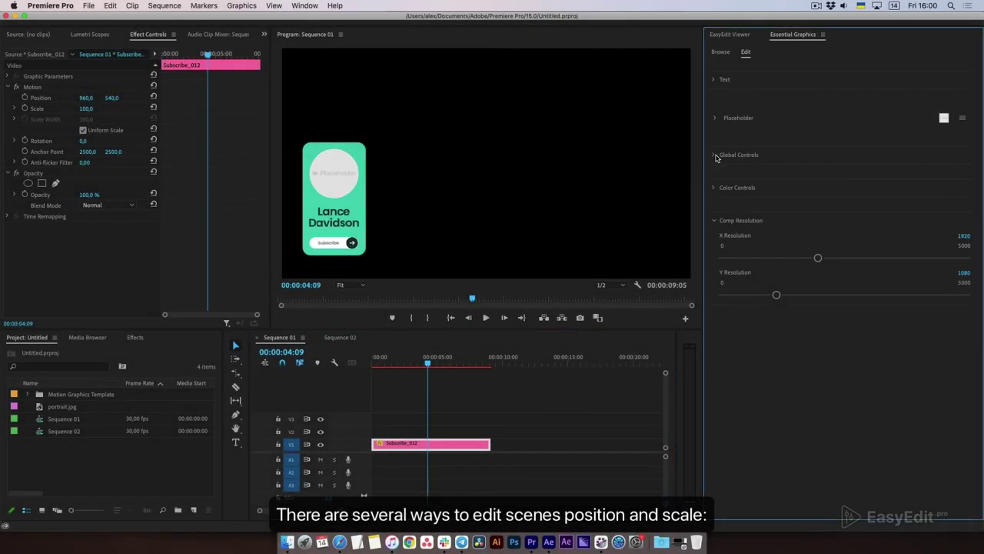
pyautogui.click(712, 156)
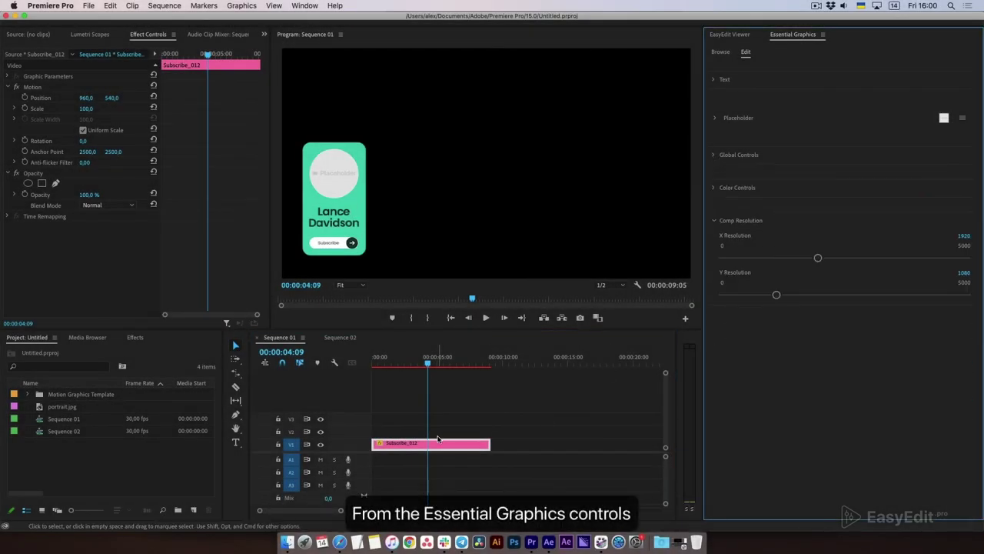
pyautogui.click(151, 41)
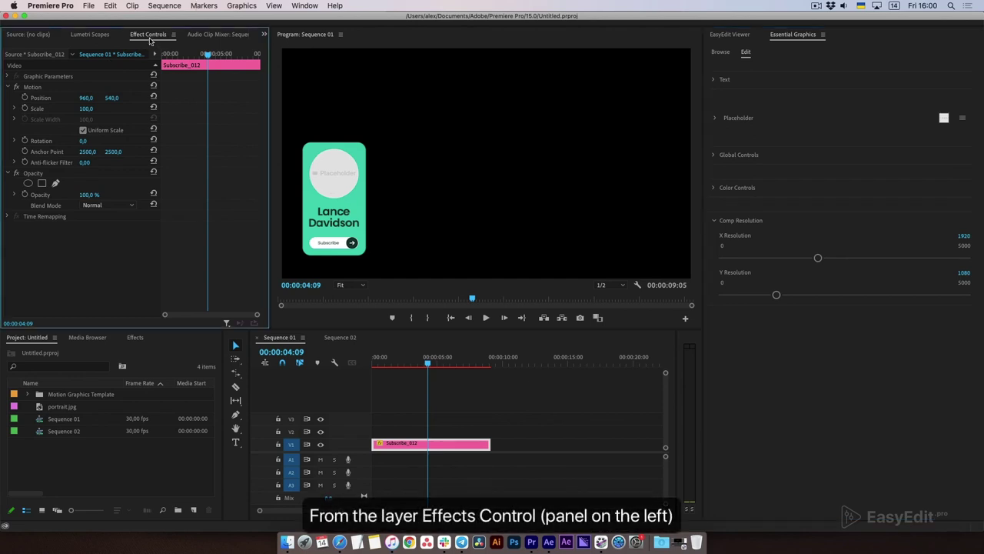
pyautogui.moveTo(87, 98)
pyautogui.mouseDown()
pyautogui.moveTo(105, 125)
pyautogui.moveTo(107, 110)
pyautogui.moveTo(94, 110)
pyautogui.mouseUp()
pyautogui.hotkey('ctrl', 'z')
pyautogui.hotkey('ctrl', 'z')
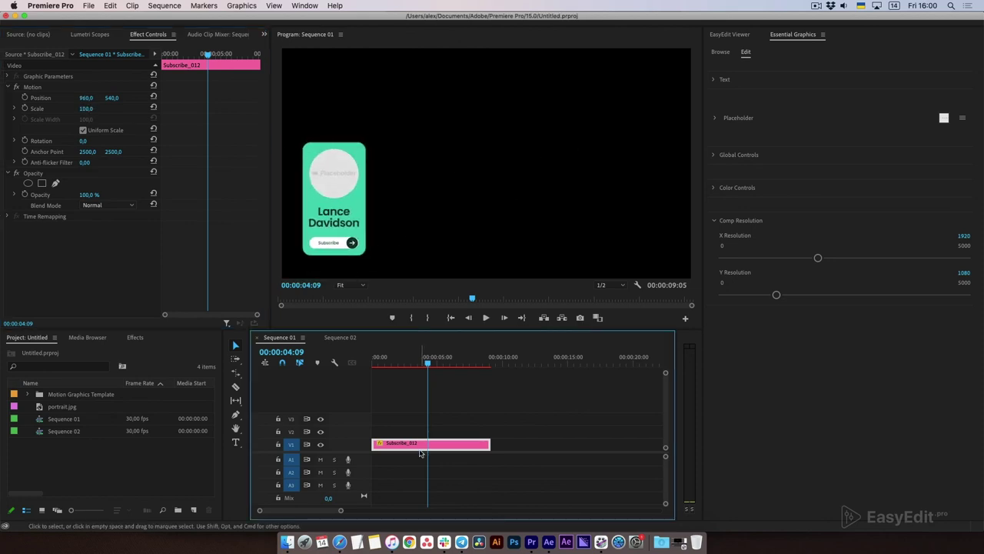
# - Drag the card directly in the Program monitor toward the right of the frame
pyautogui.click(356, 222)
pyautogui.doubleClick(345, 208)
pyautogui.moveTo(345, 166); pyautogui.dragTo(371, 127)
pyautogui.moveTo(393, 185); pyautogui.dragTo(509, 176)
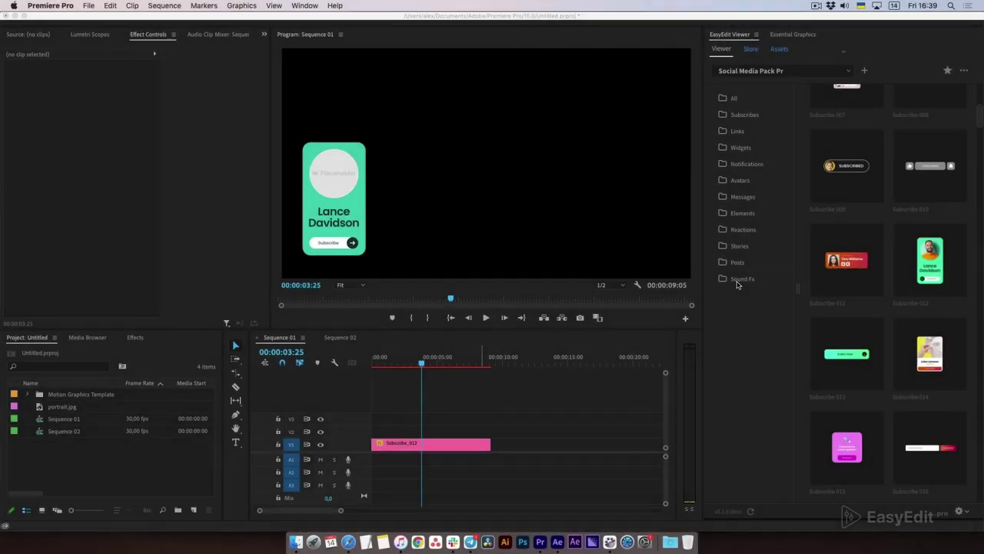
# - Import Glitch 001 from Sound Fx onto A1 and lower its volume to -25 dB
pyautogui.click(740, 280)
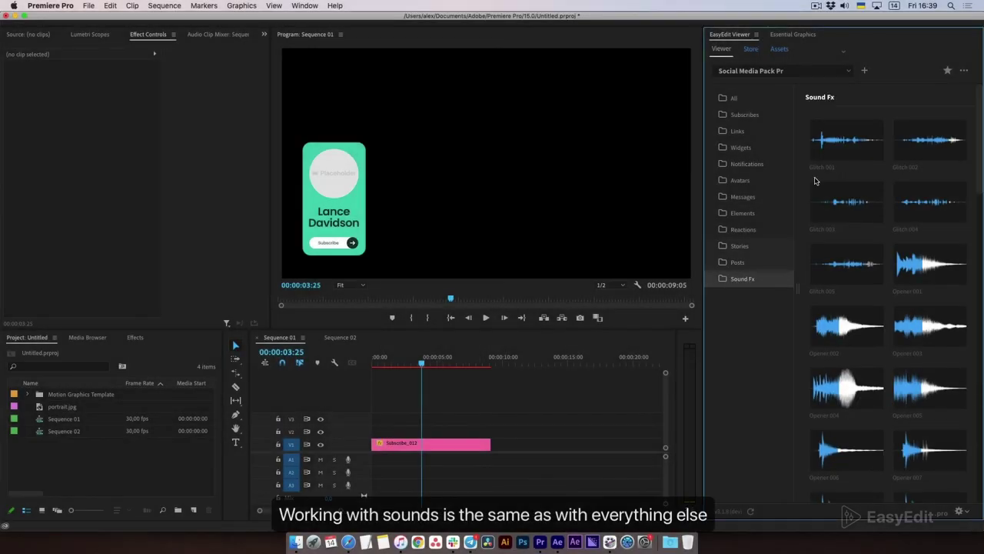
pyautogui.click(840, 149)
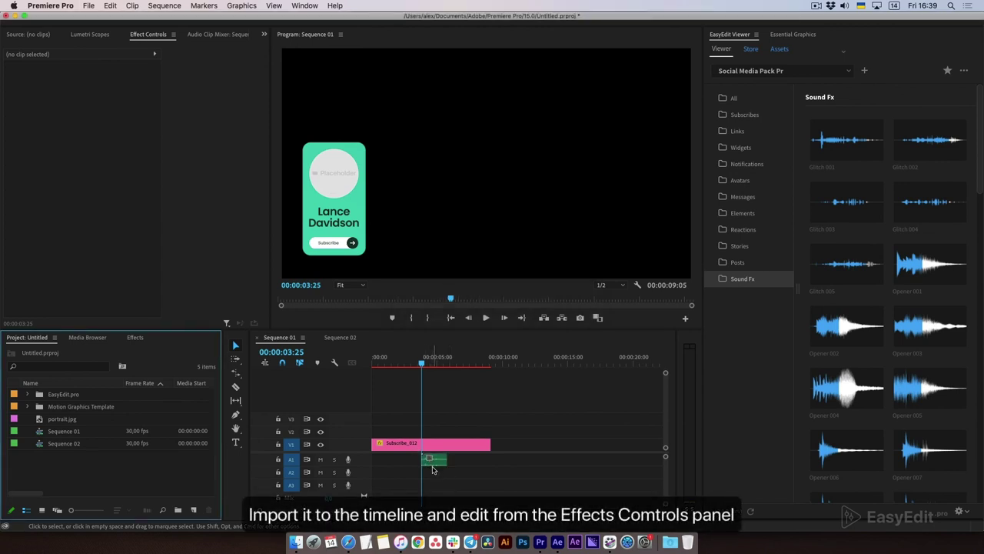
pyautogui.click(434, 460)
pyautogui.click(7, 76)
pyautogui.moveTo(87, 98); pyautogui.dragTo(4, 113)
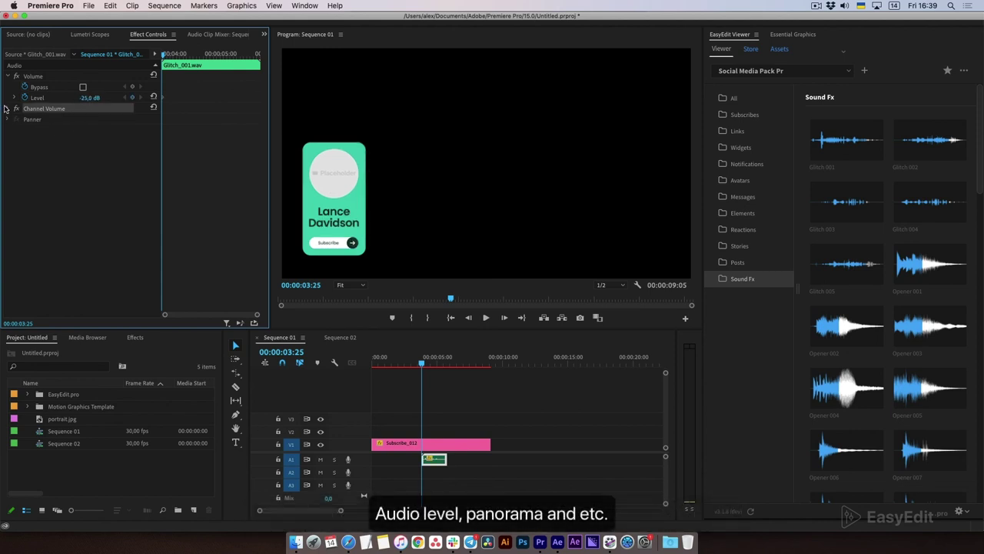